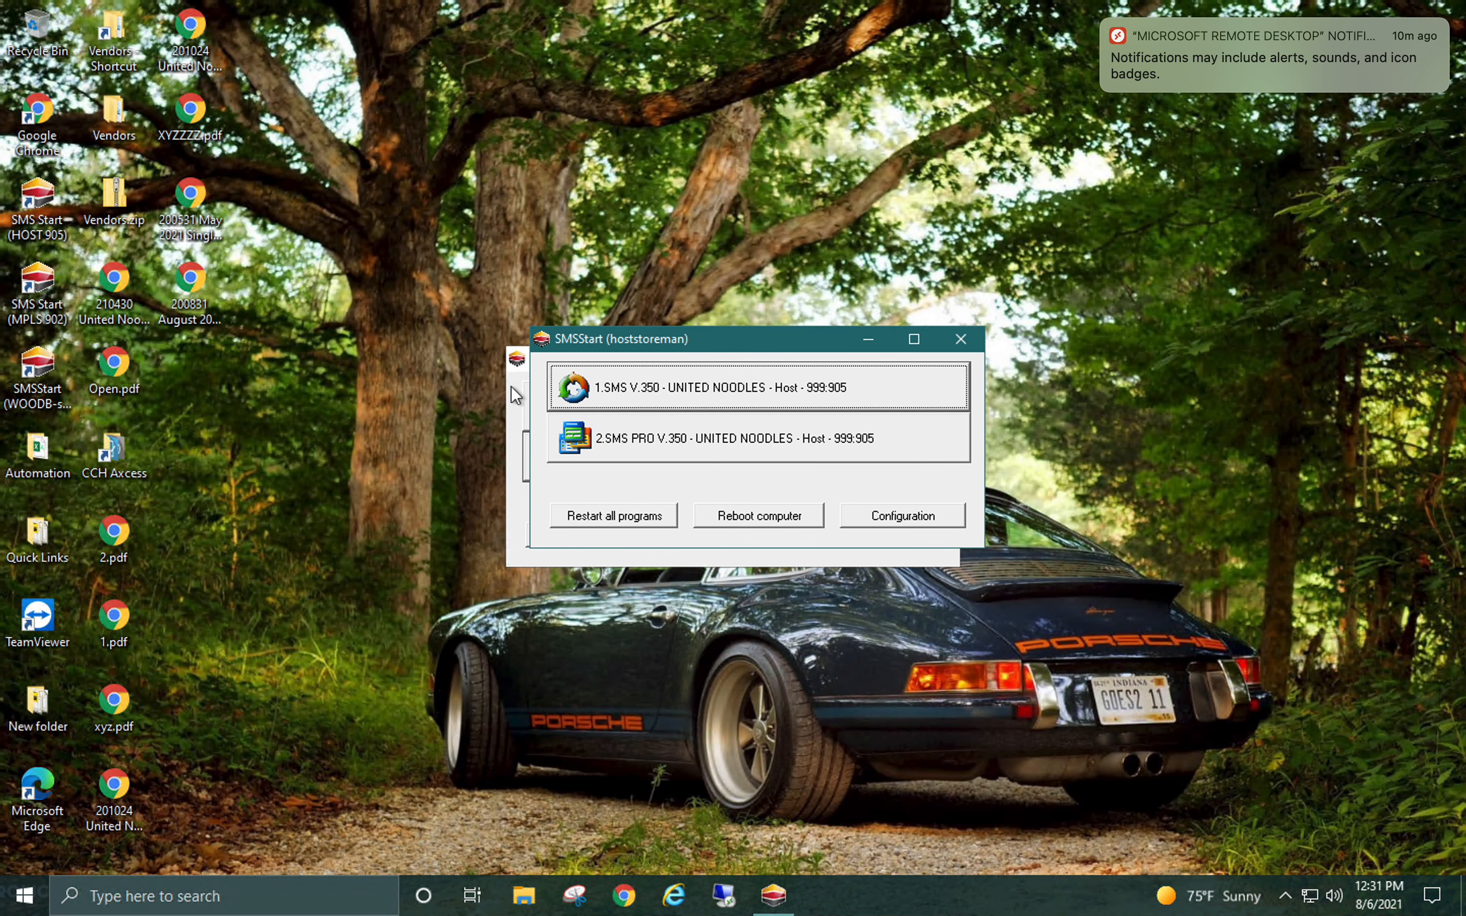
# Launch SMS PRO V.350 for the United Noodles host and log in with the user code and password
pyautogui.click(709, 425)
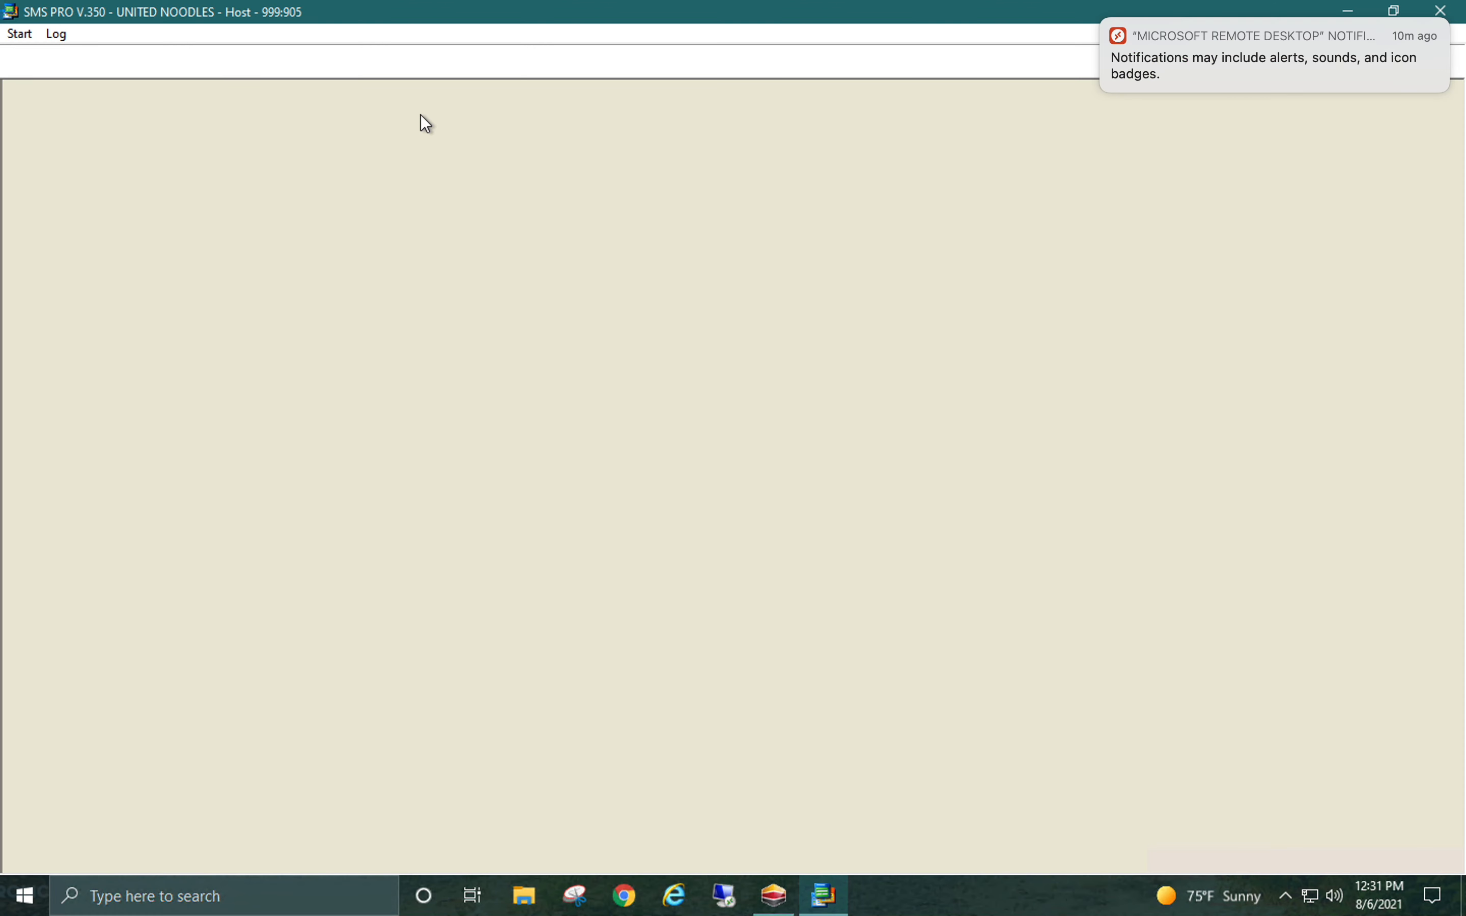
pyautogui.click(59, 38)
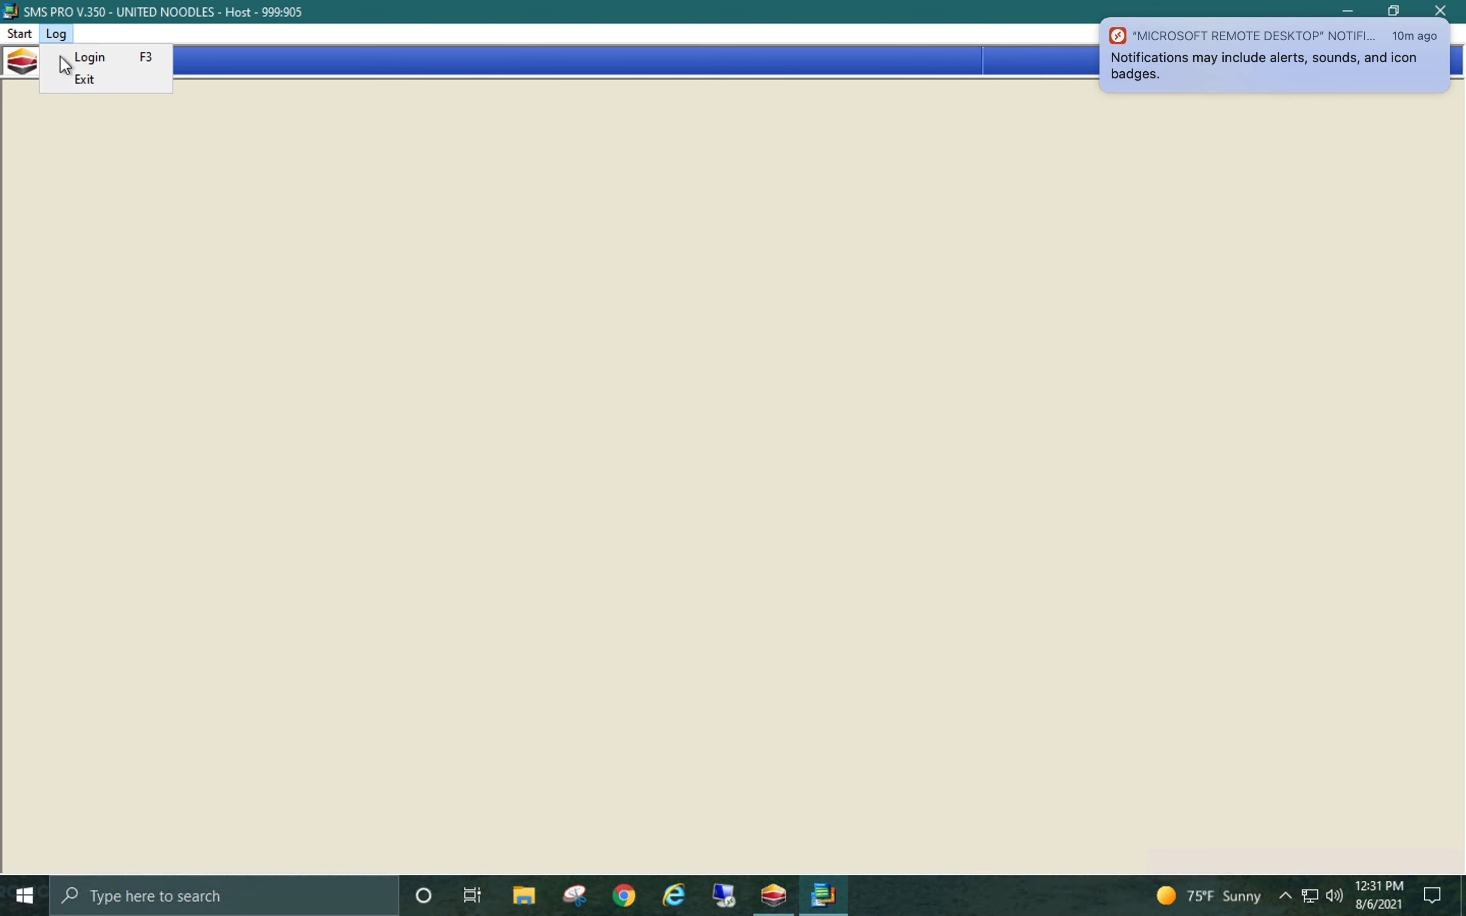
pyautogui.click(61, 59)
pyautogui.write('18')
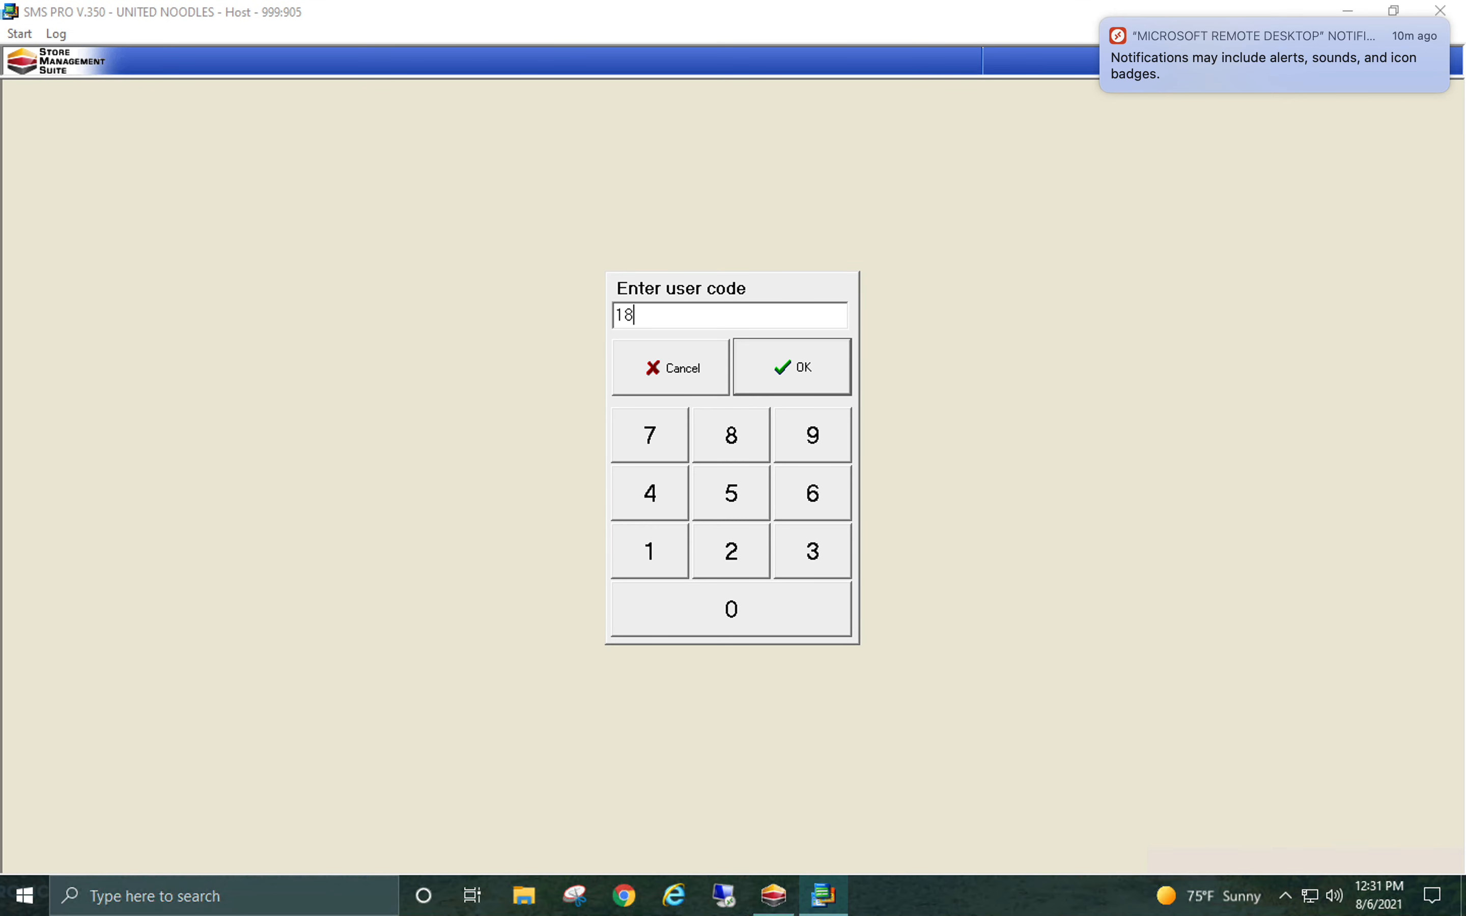
pyautogui.press('Return')
pyautogui.write('**')
pyautogui.press('Return')
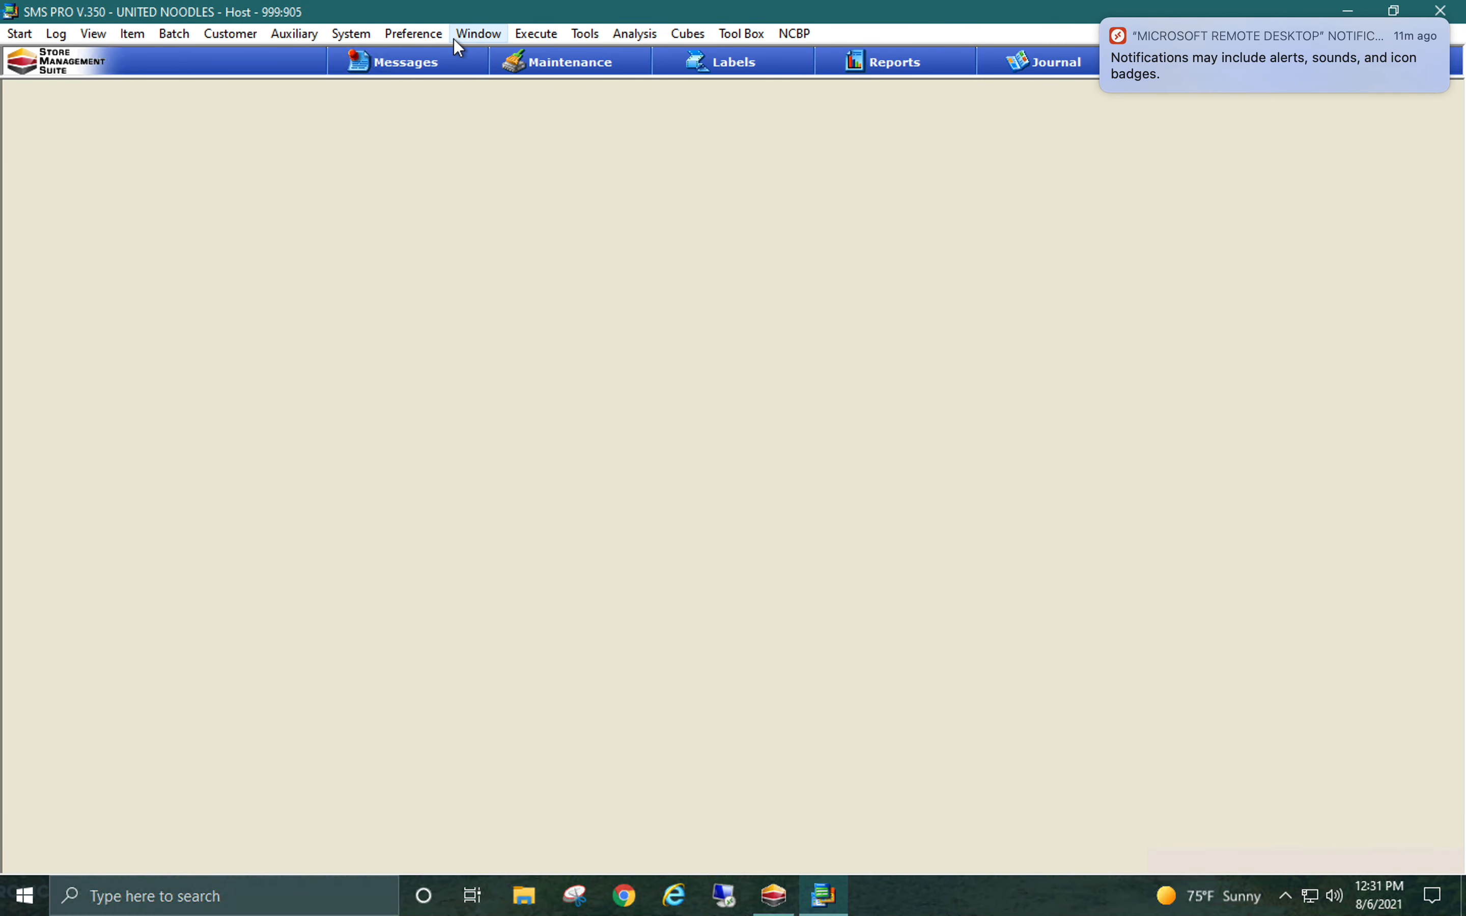
# Display the saved screen preference listed between SKU_ITM_scale and SKU_target
pyautogui.click(443, 44)
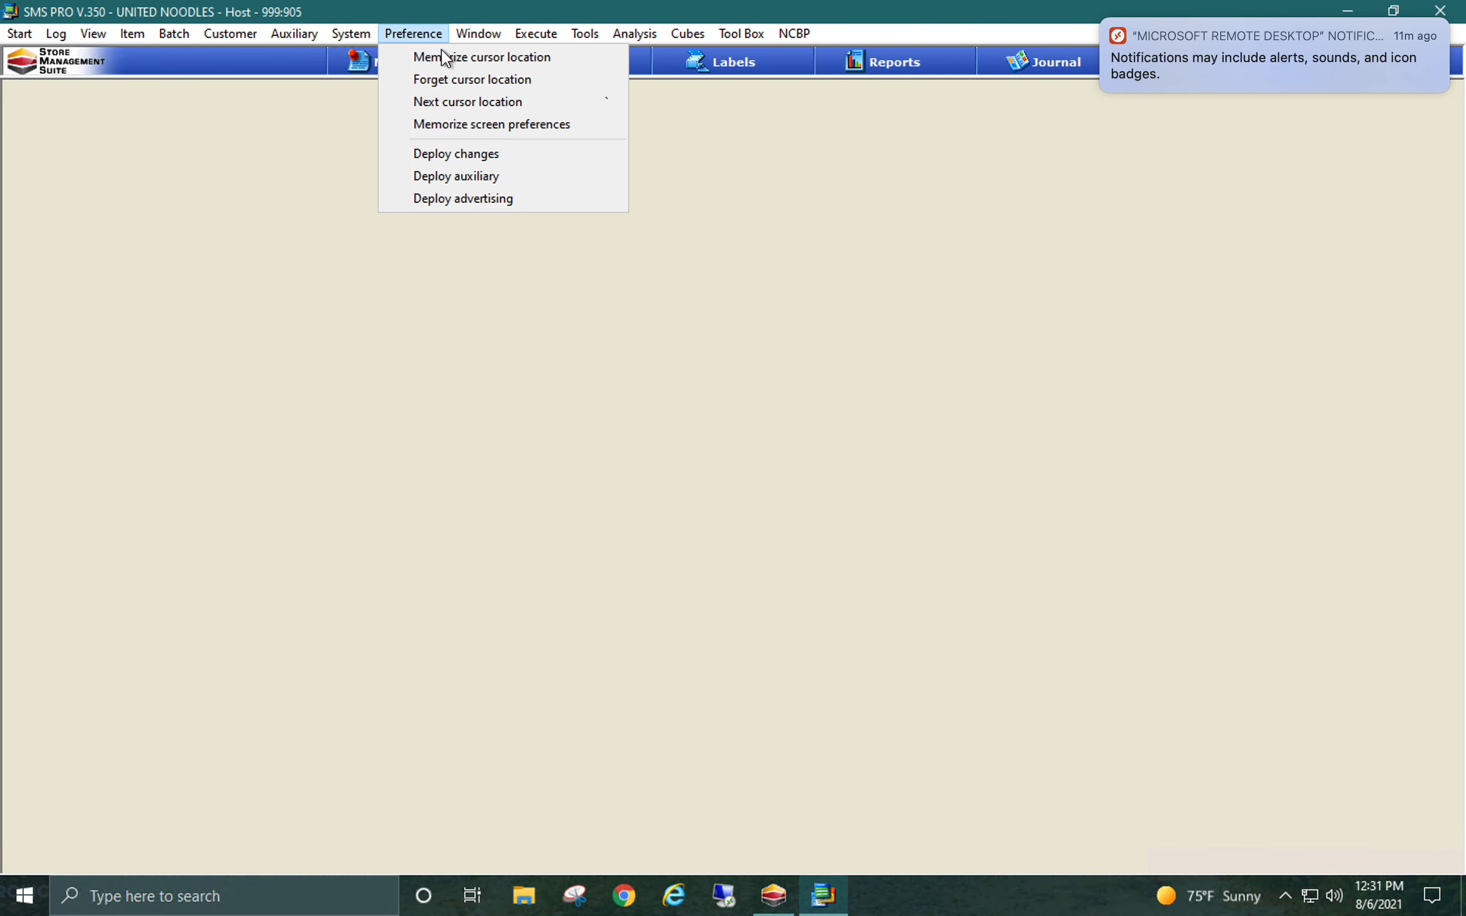
pyautogui.click(469, 132)
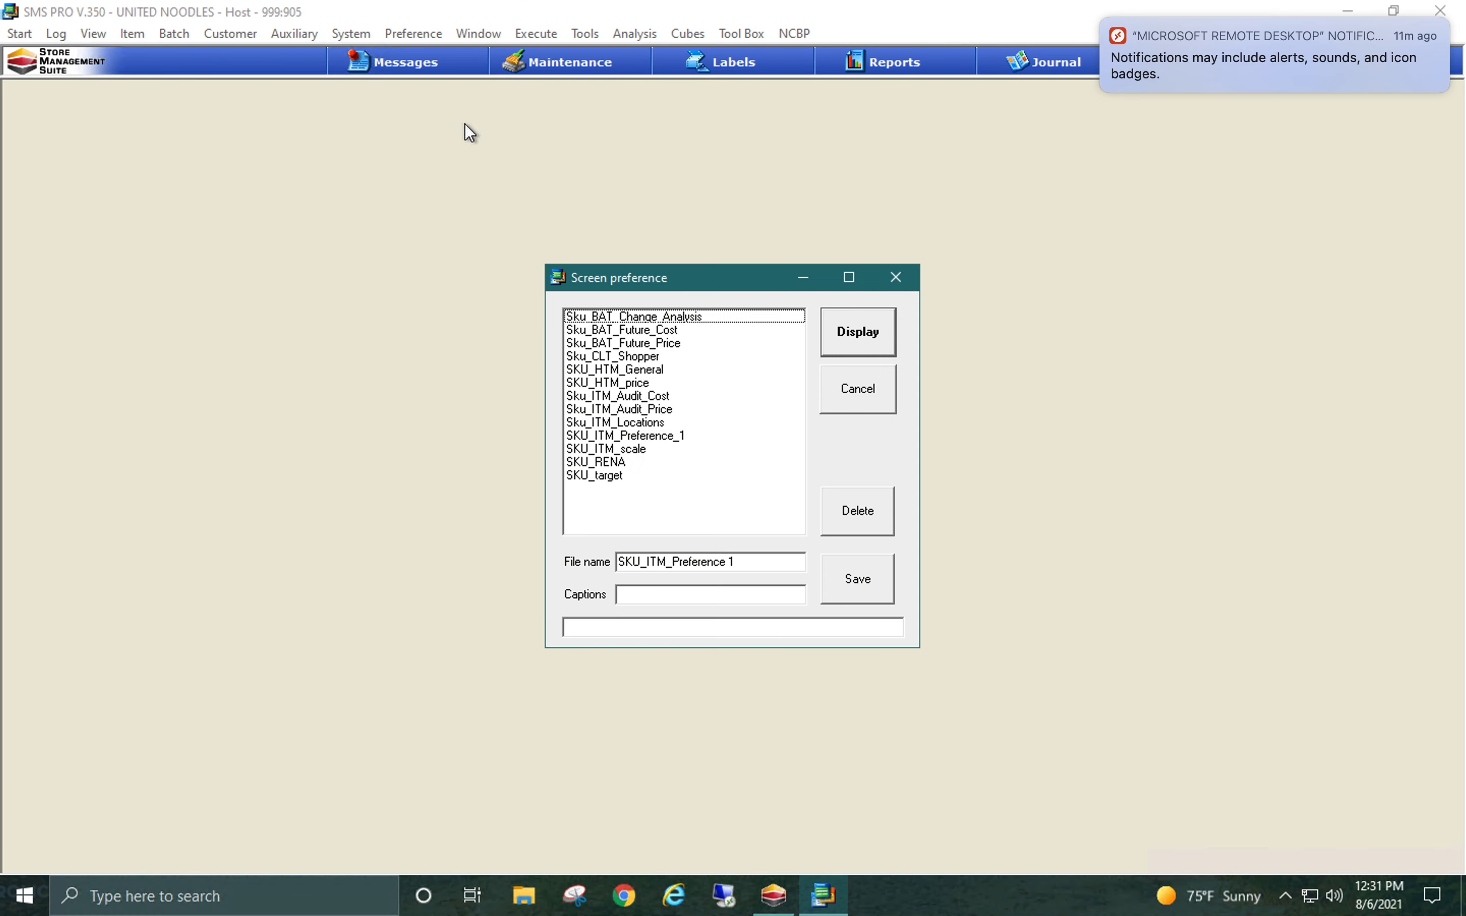
pyautogui.click(624, 463)
pyautogui.click(829, 339)
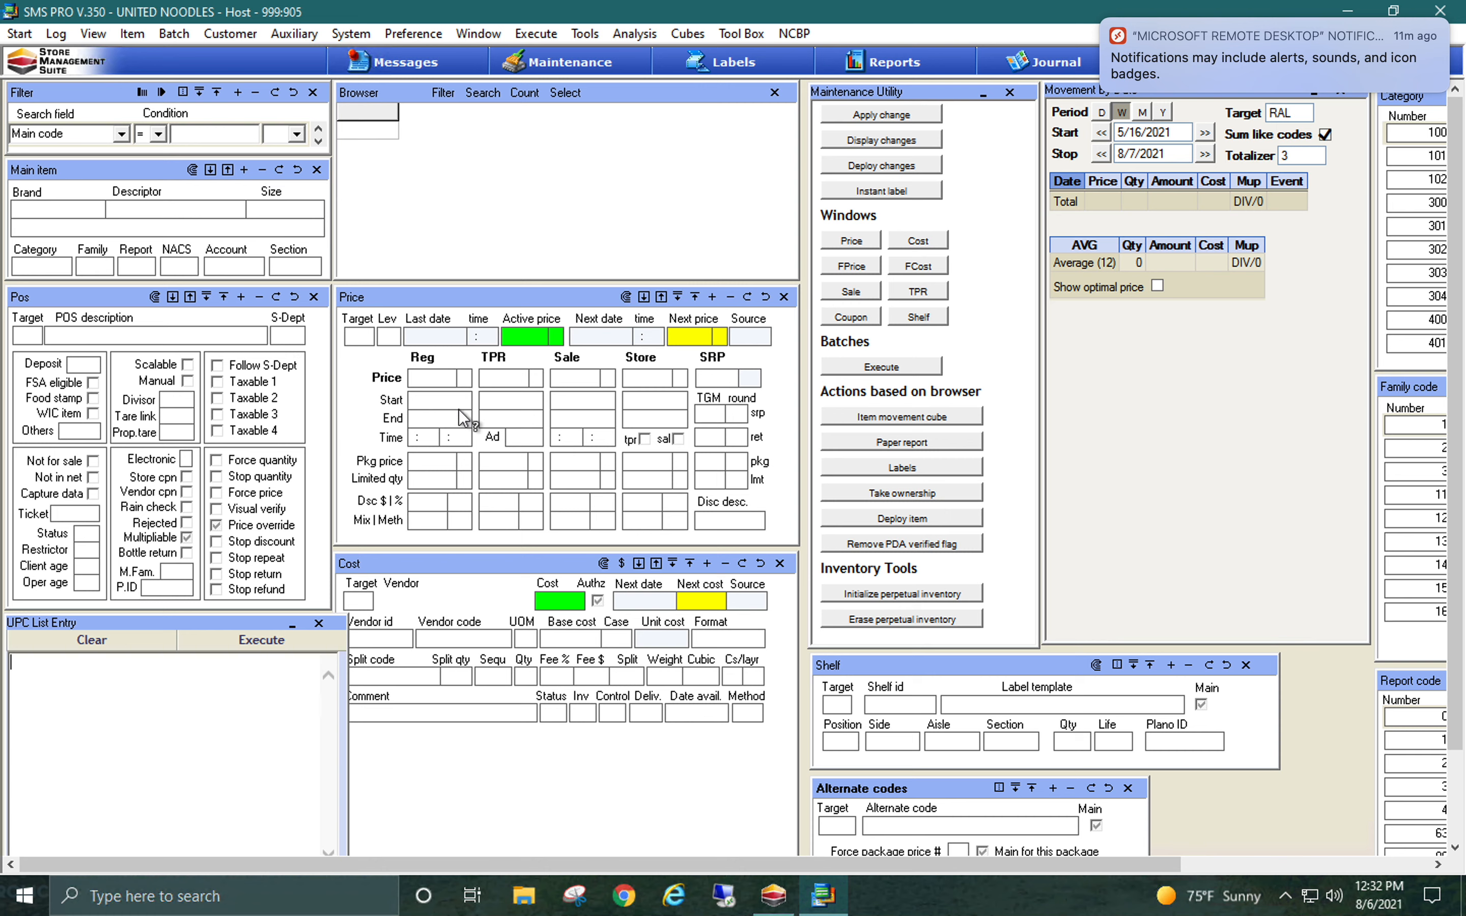
# Filter the items by main code equal to 5555
pyautogui.click(919, 712)
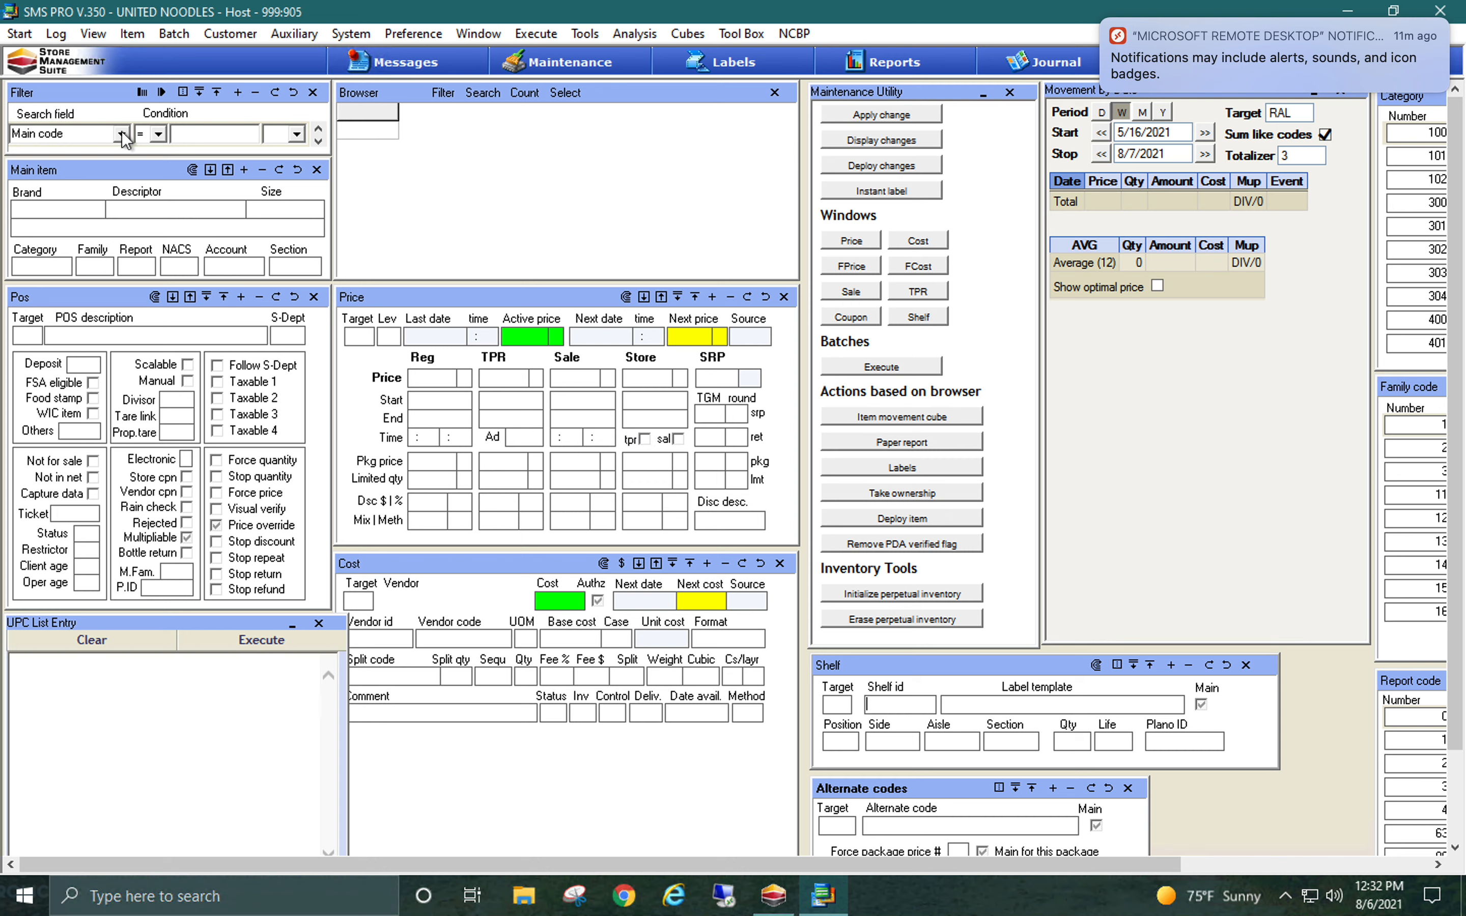
pyautogui.click(181, 138)
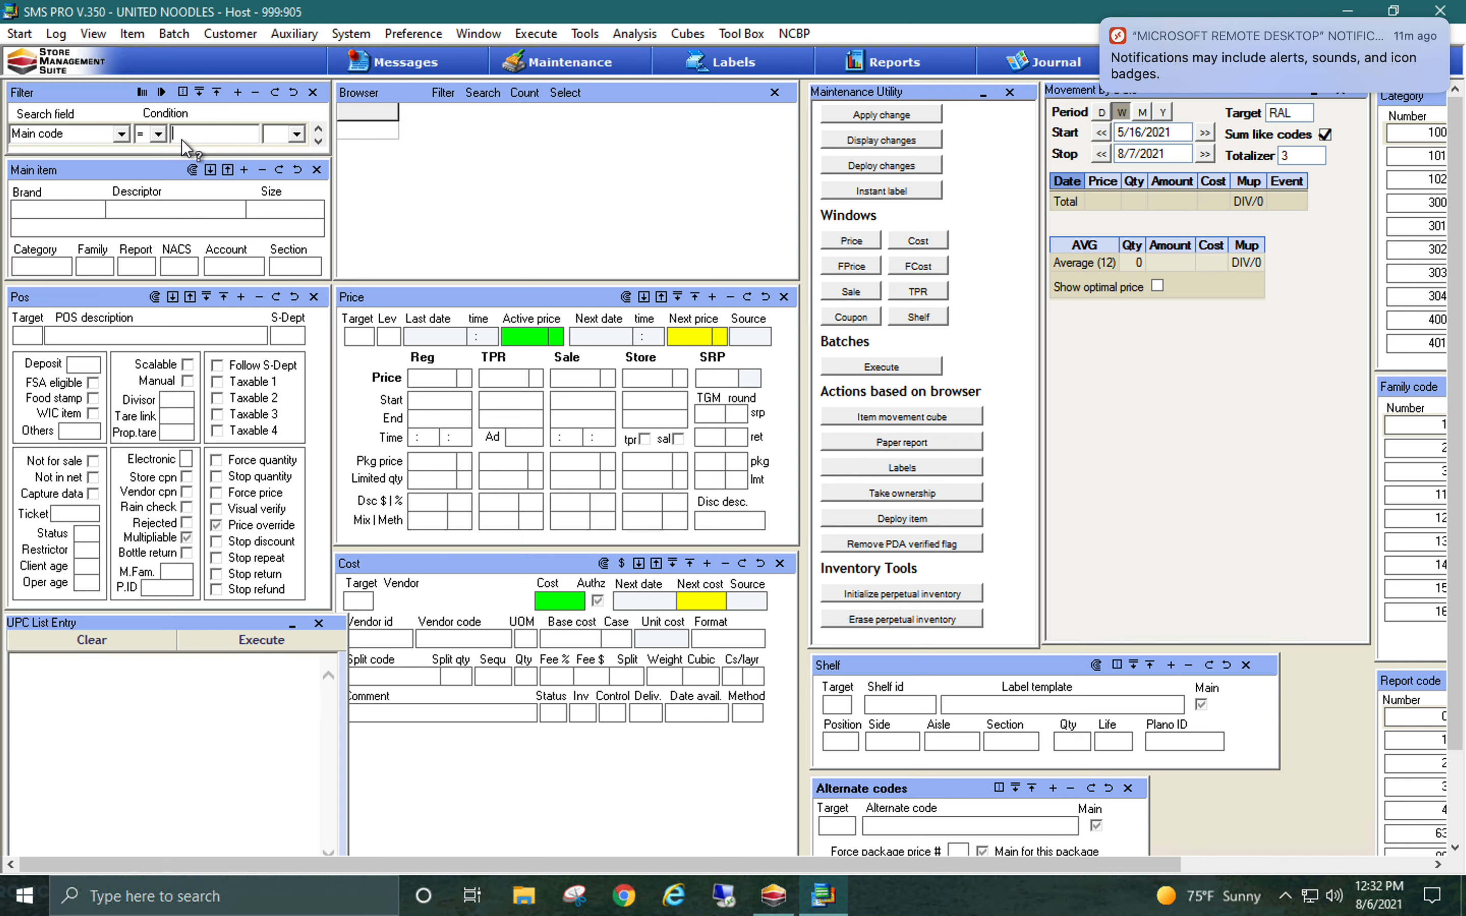
pyautogui.write('5555')
pyautogui.press('Return')
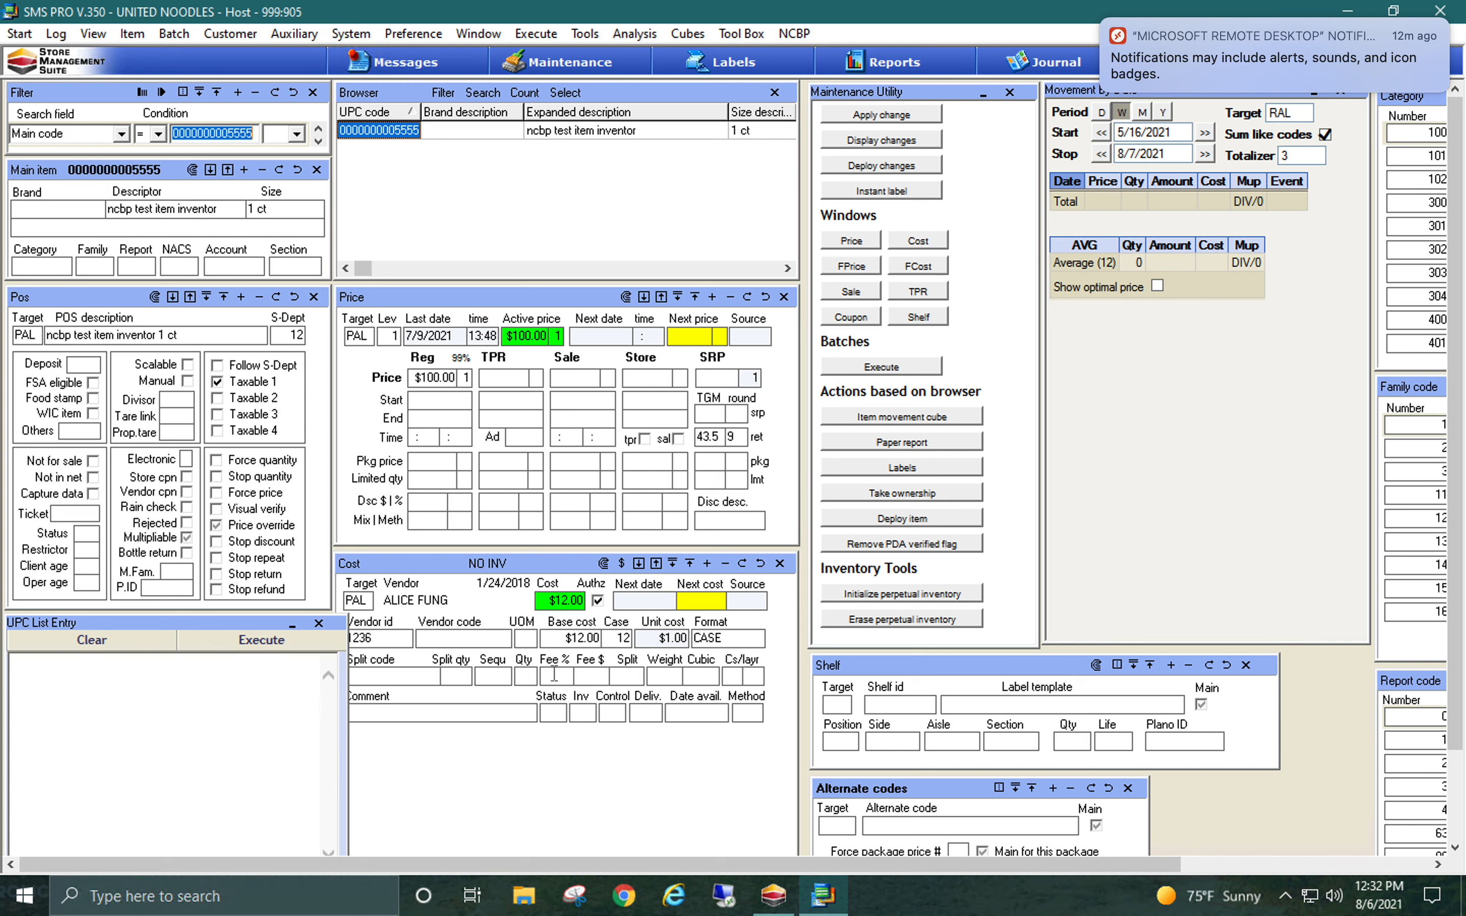
# Filter the items by vendor id equal to 1236
pyautogui.click(121, 134)
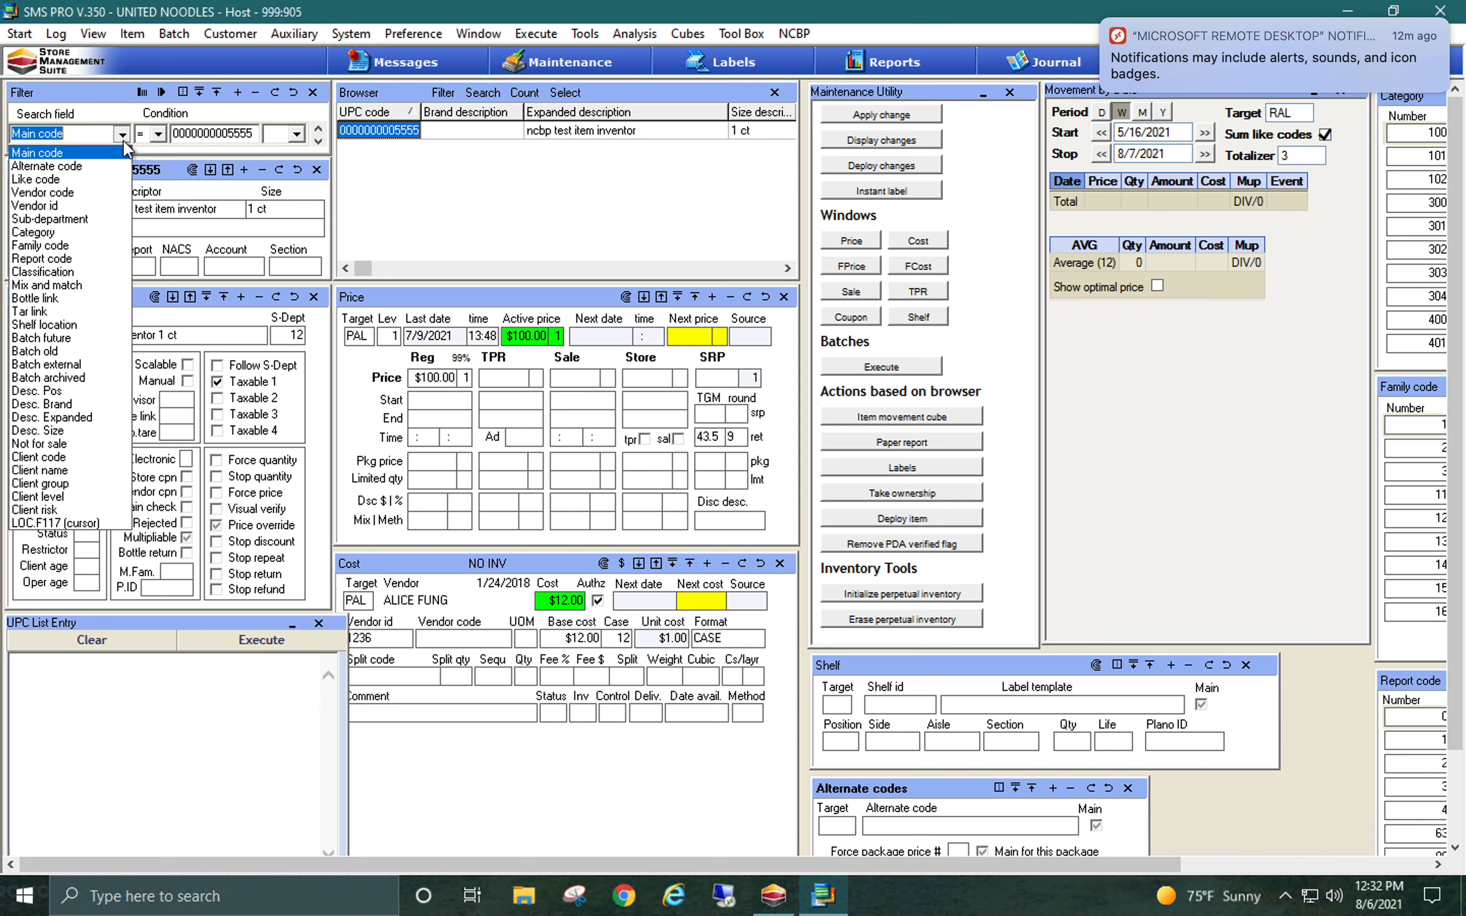
pyautogui.click(93, 206)
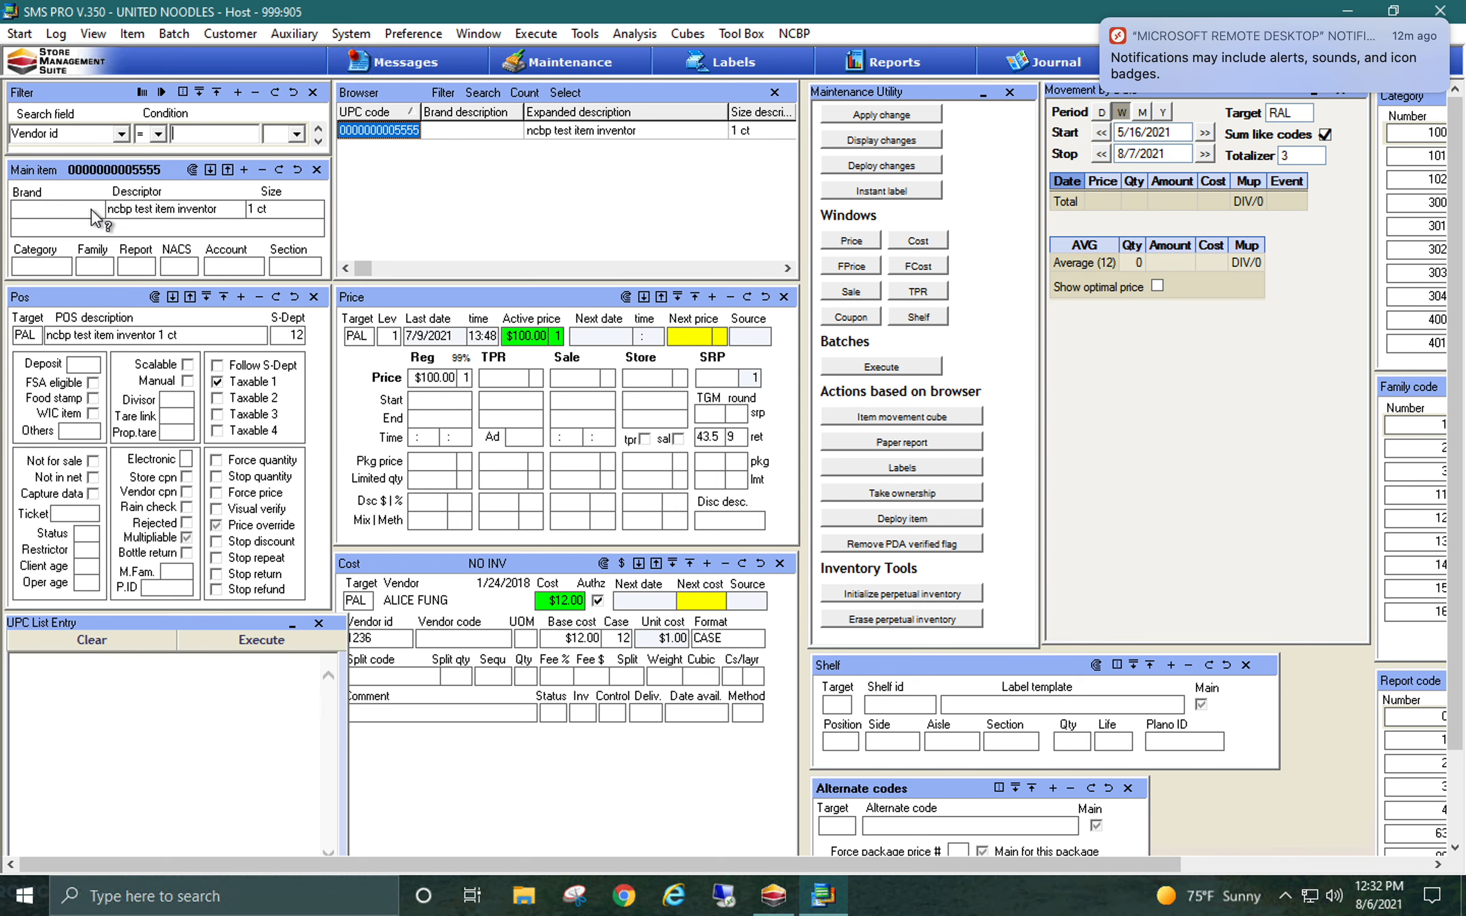
pyautogui.write('1236')
pyautogui.press('Return')
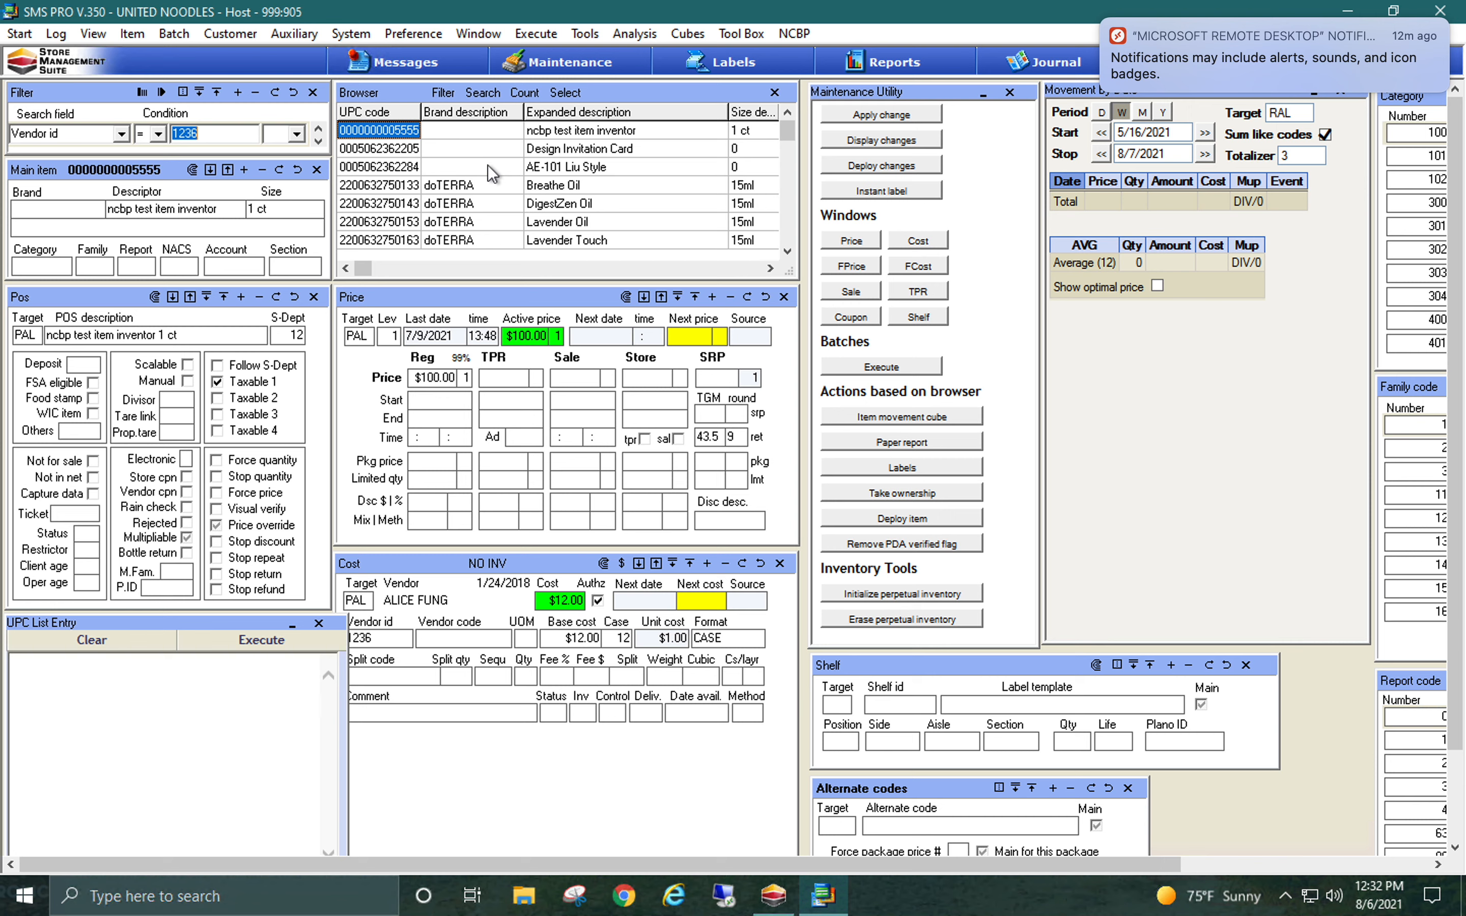
# Filter the items by expanded description containing "lovepop"
pyautogui.click(130, 136)
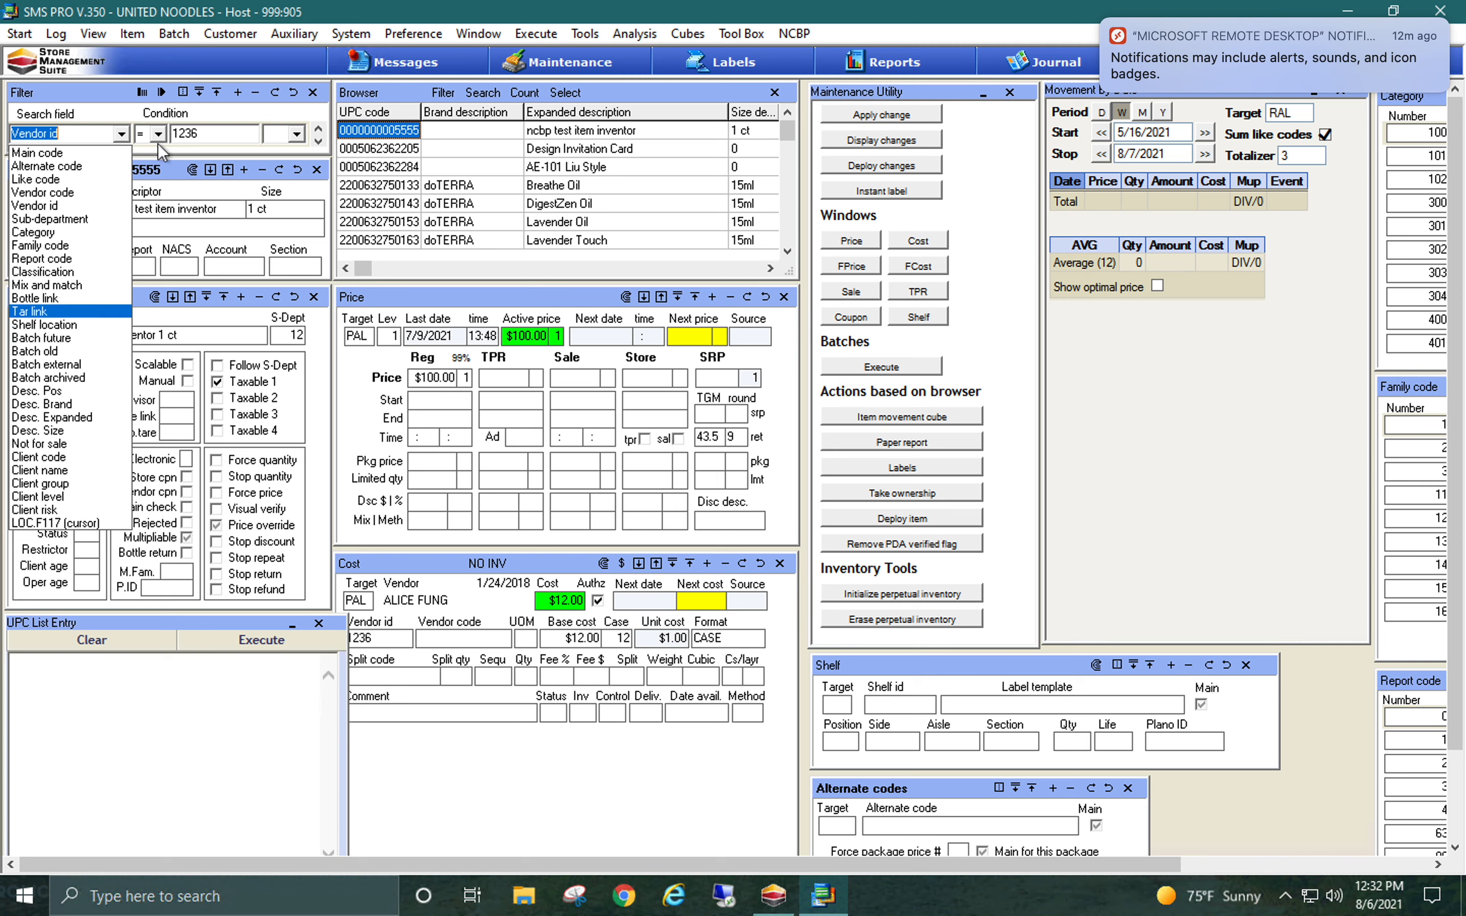
pyautogui.click(200, 137)
pyautogui.click(121, 133)
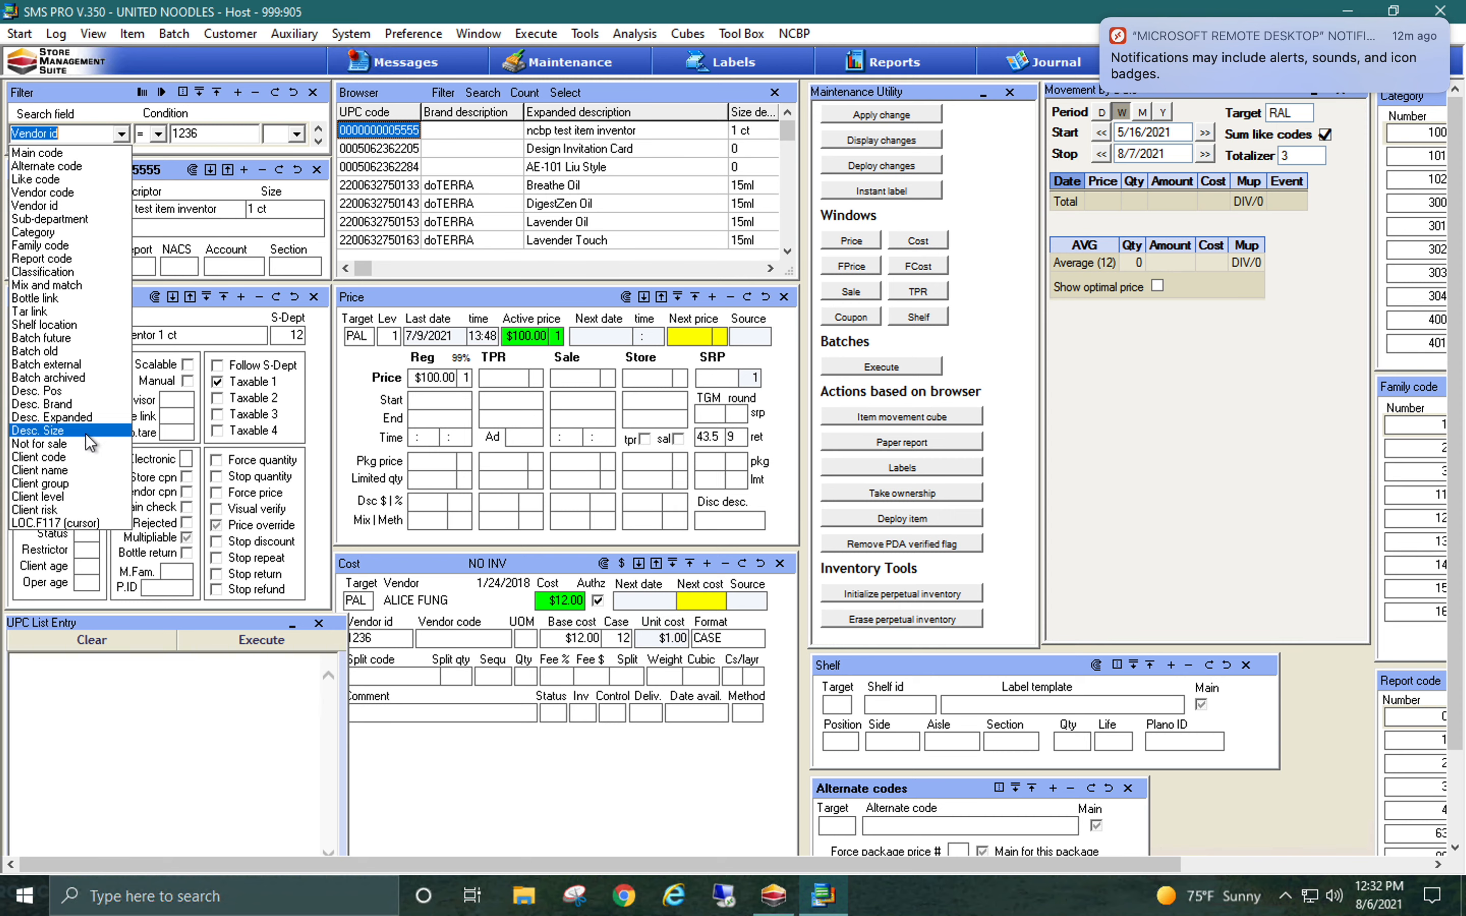
pyautogui.click(89, 417)
pyautogui.write('lovepop')
pyautogui.press('Return')
pyautogui.click(238, 92)
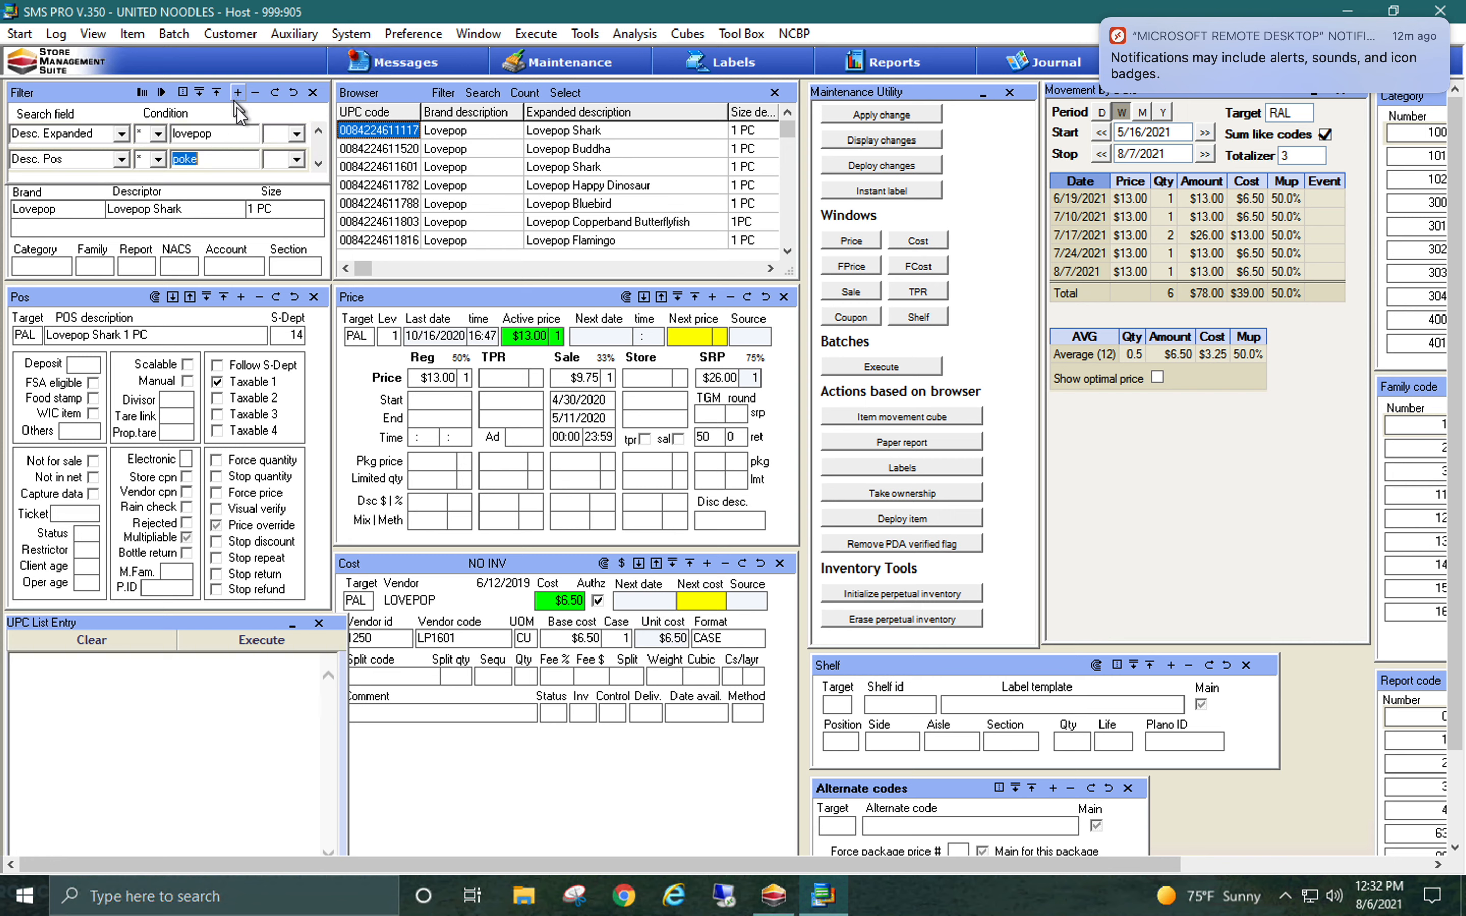
pyautogui.click(122, 134)
pyautogui.click(111, 153)
pyautogui.click(159, 139)
pyautogui.click(150, 181)
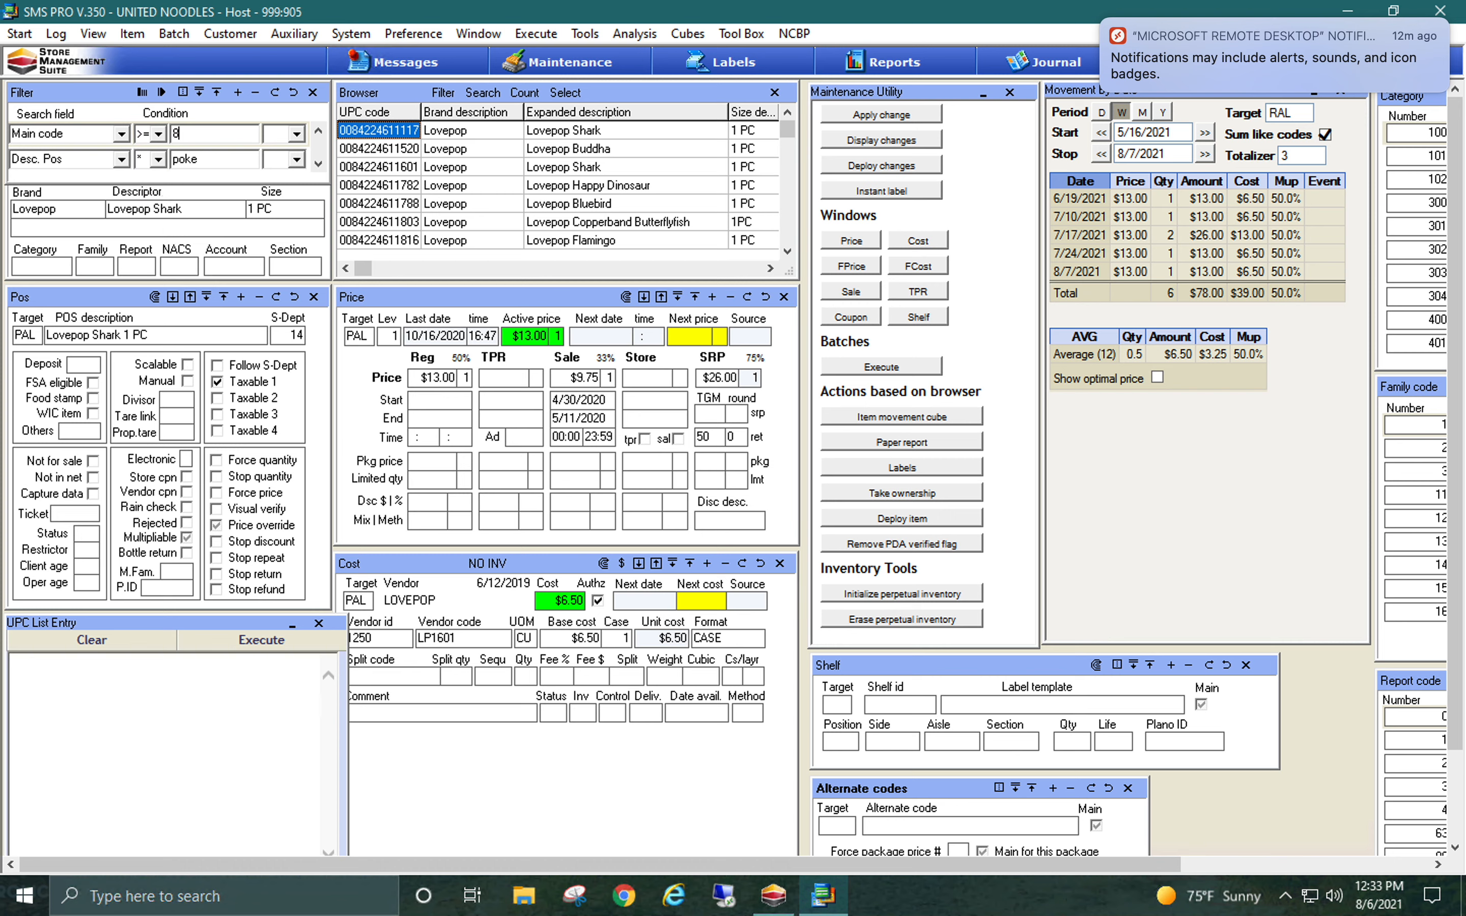
pyautogui.write('84224600000')
pyautogui.click(121, 162)
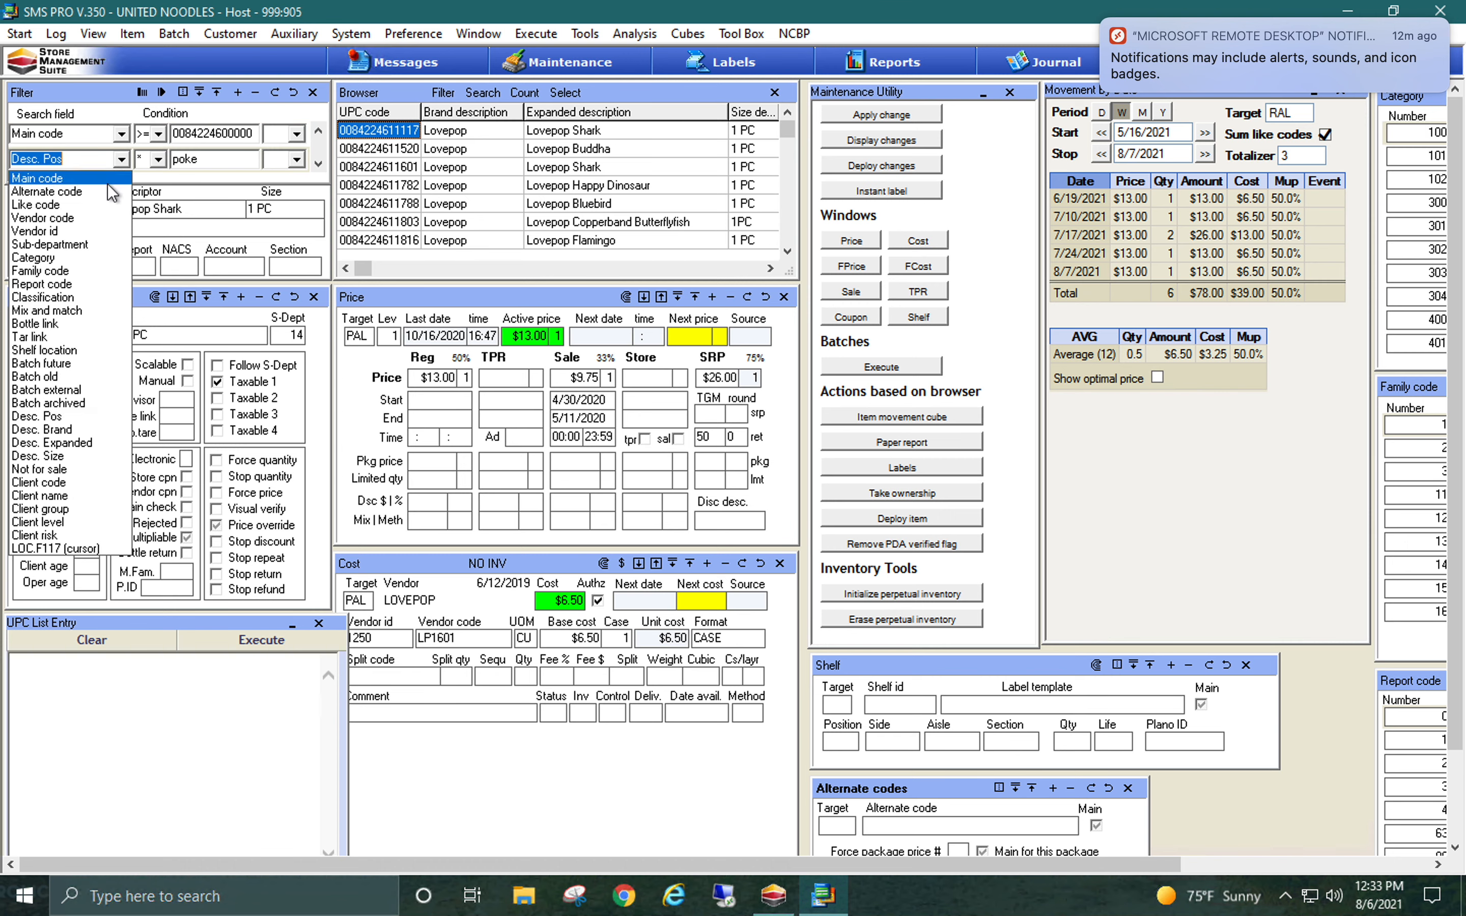
pyautogui.click(116, 176)
pyautogui.click(159, 160)
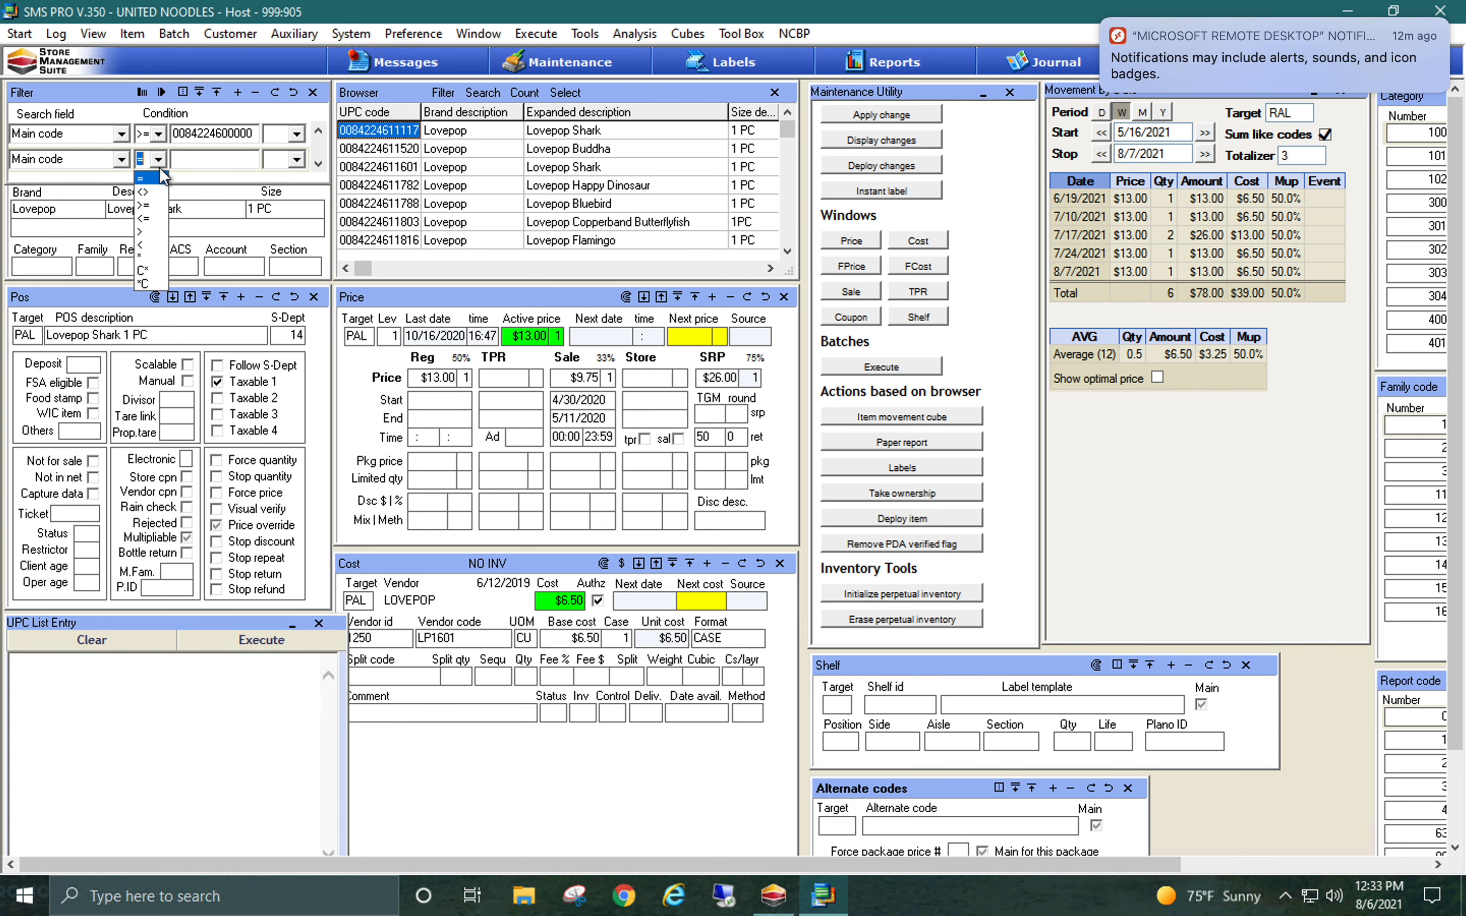
pyautogui.click(150, 218)
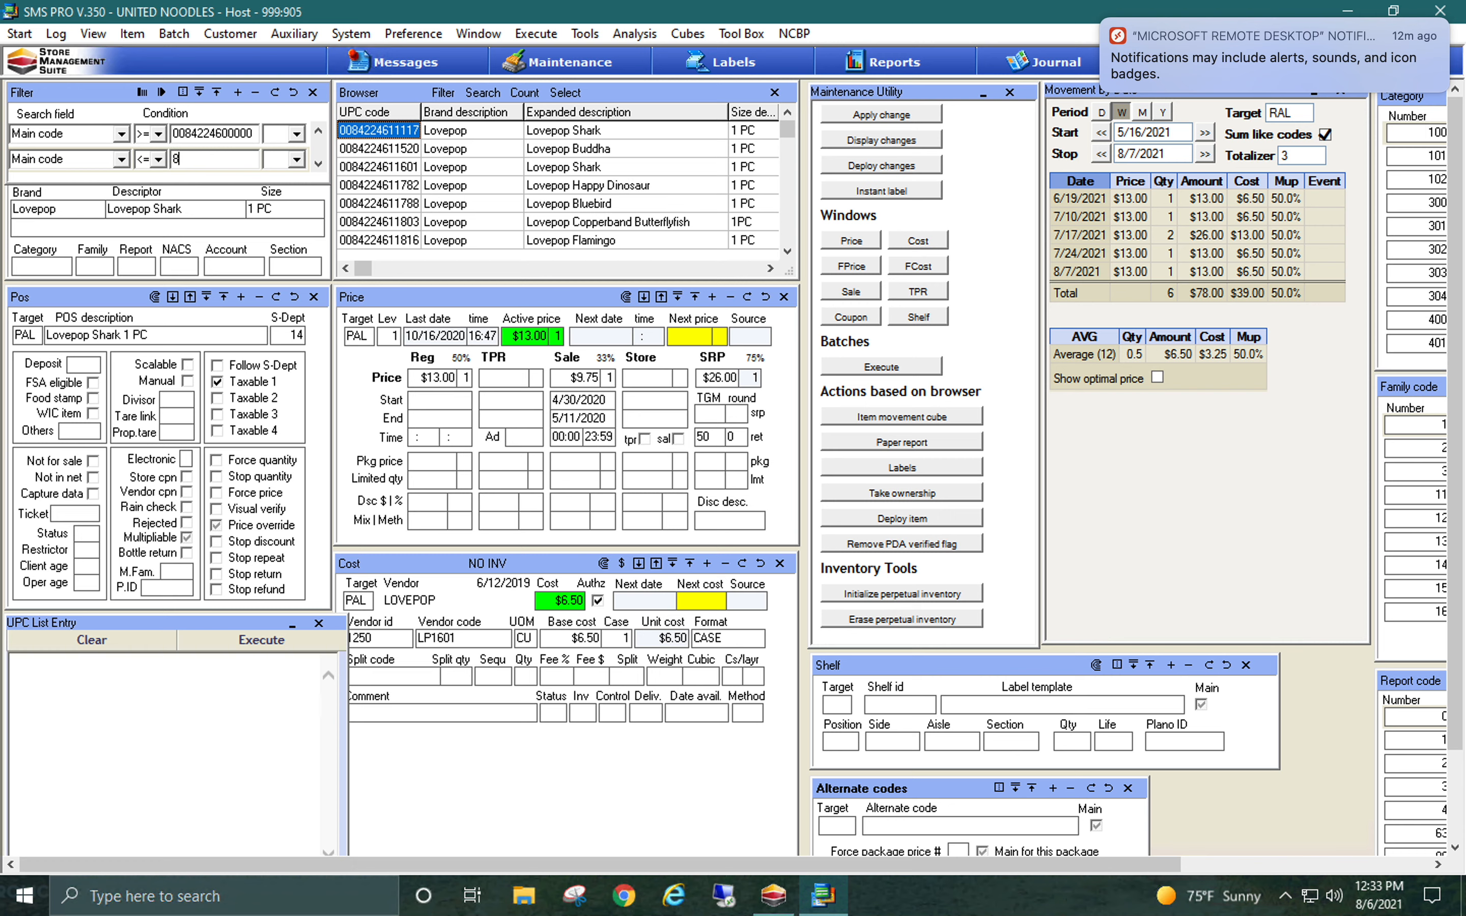
pyautogui.write('842246999999')
pyautogui.press('BackSpace')
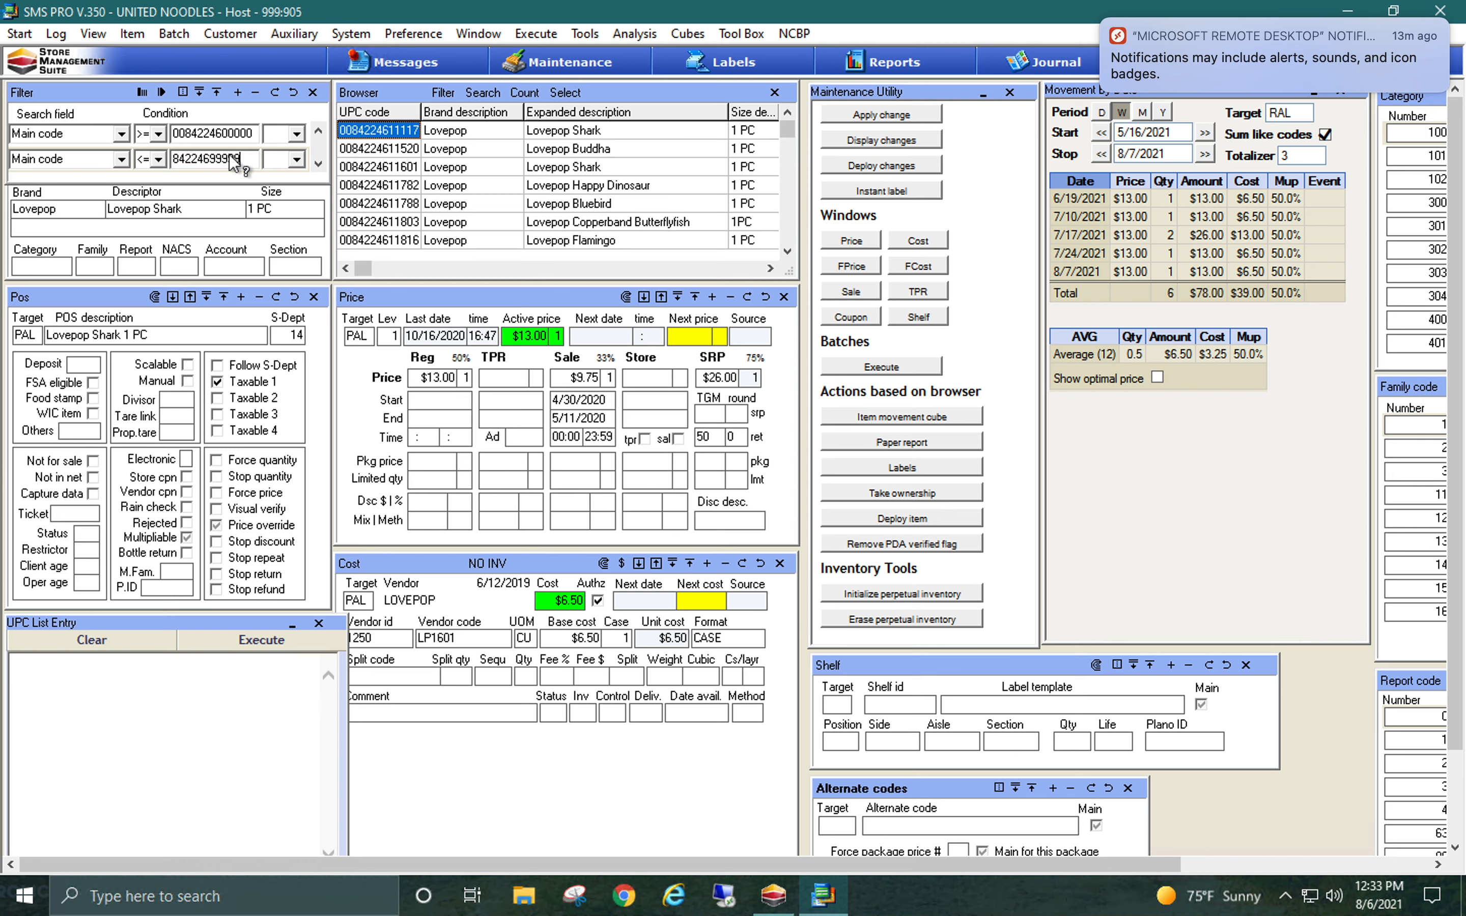
# Try to execute the main code range filter without an operator joining its two conditions
pyautogui.click(162, 93)
pyautogui.click(162, 96)
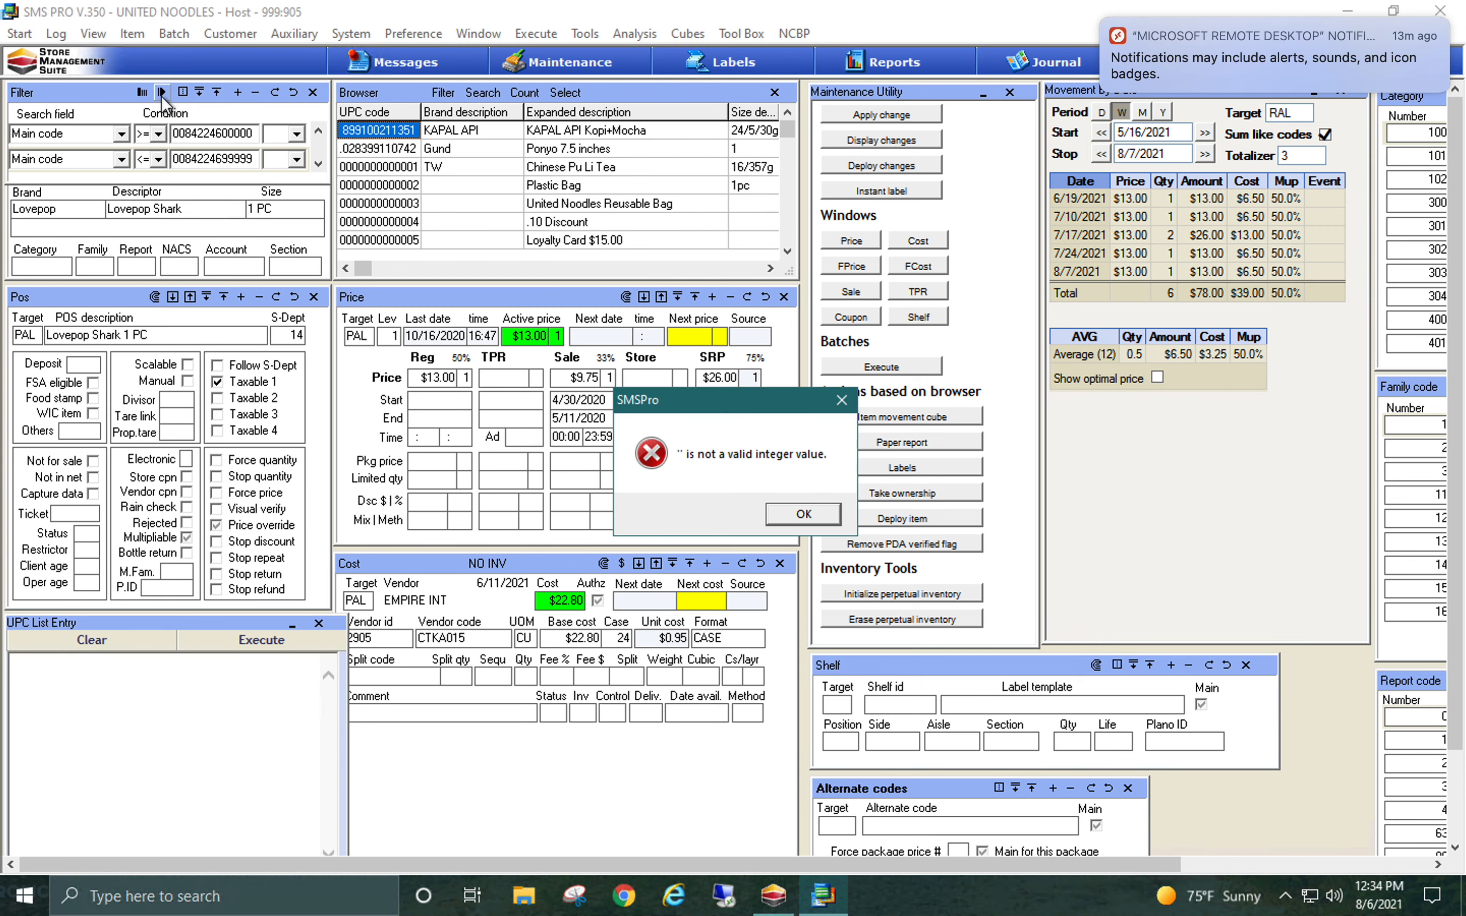
pyautogui.click(827, 514)
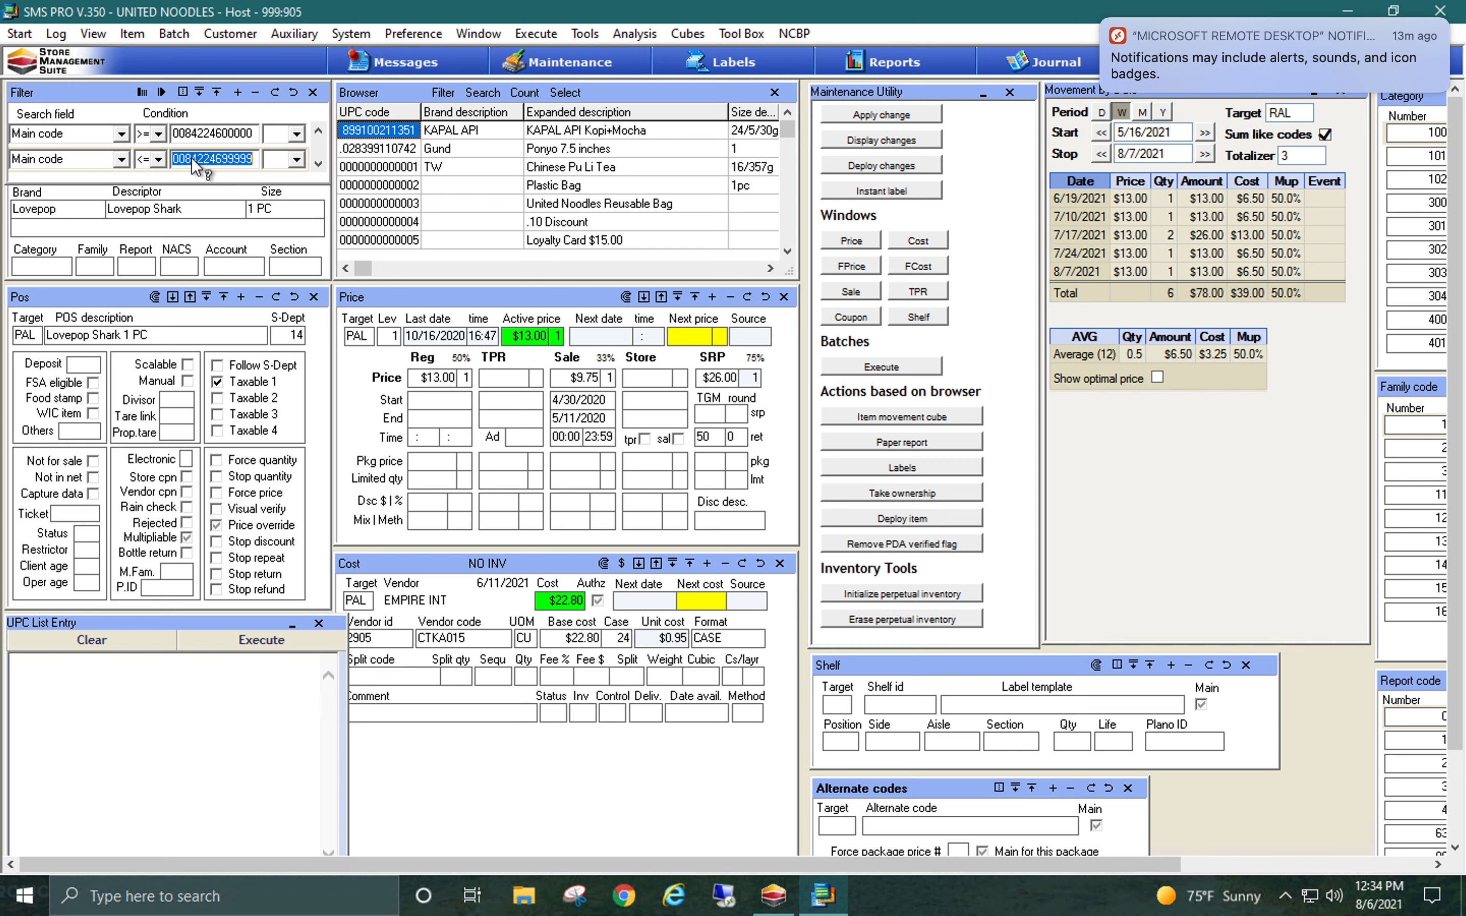
# Join the two main code conditions with "and" and execute the filter
pyautogui.click(295, 136)
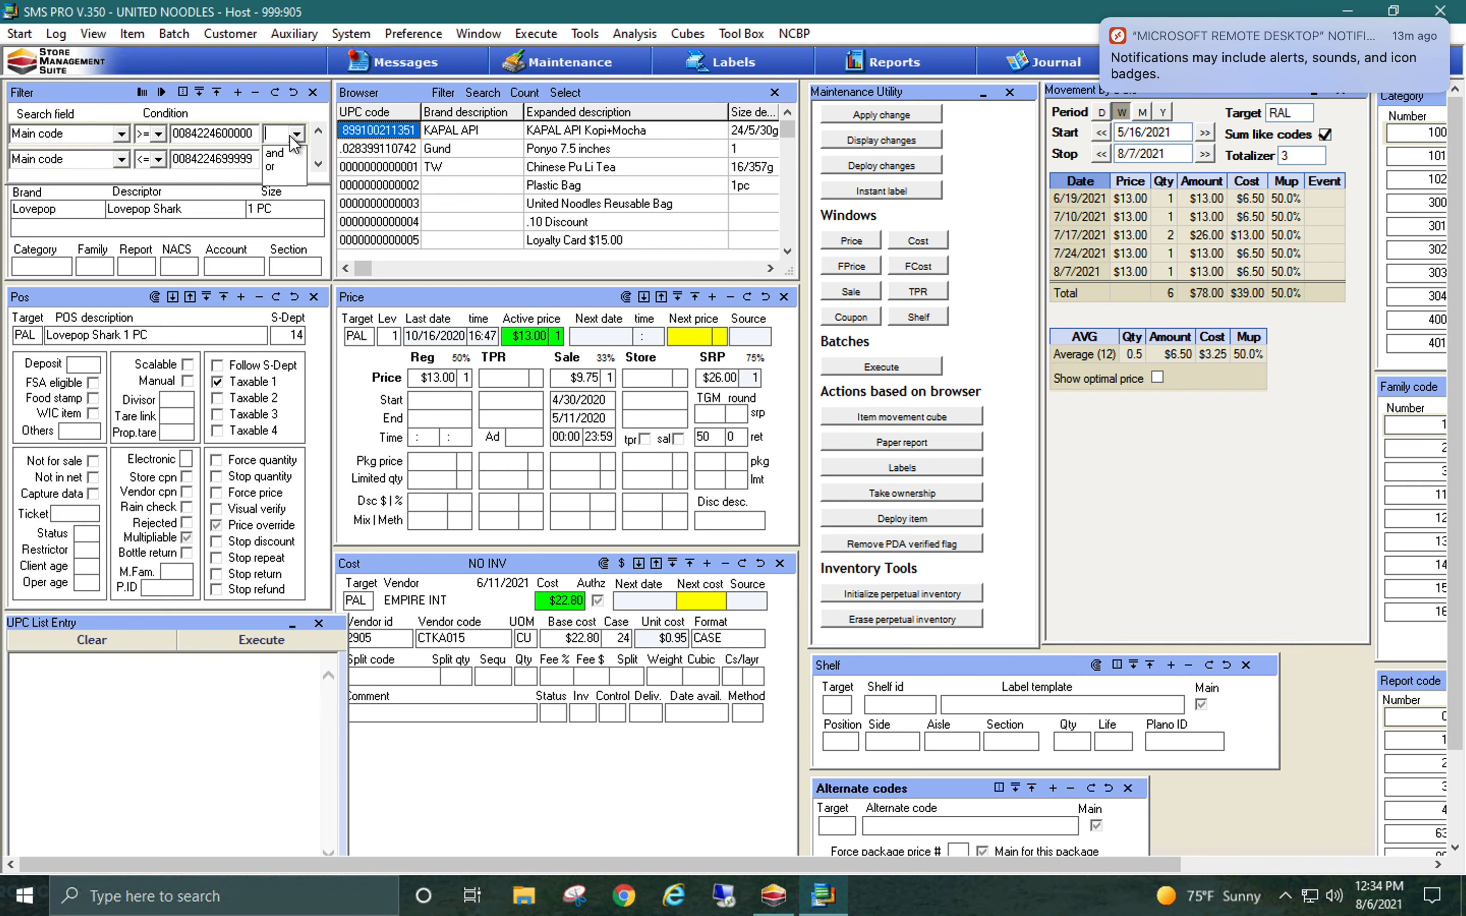
pyautogui.click(276, 149)
pyautogui.click(165, 95)
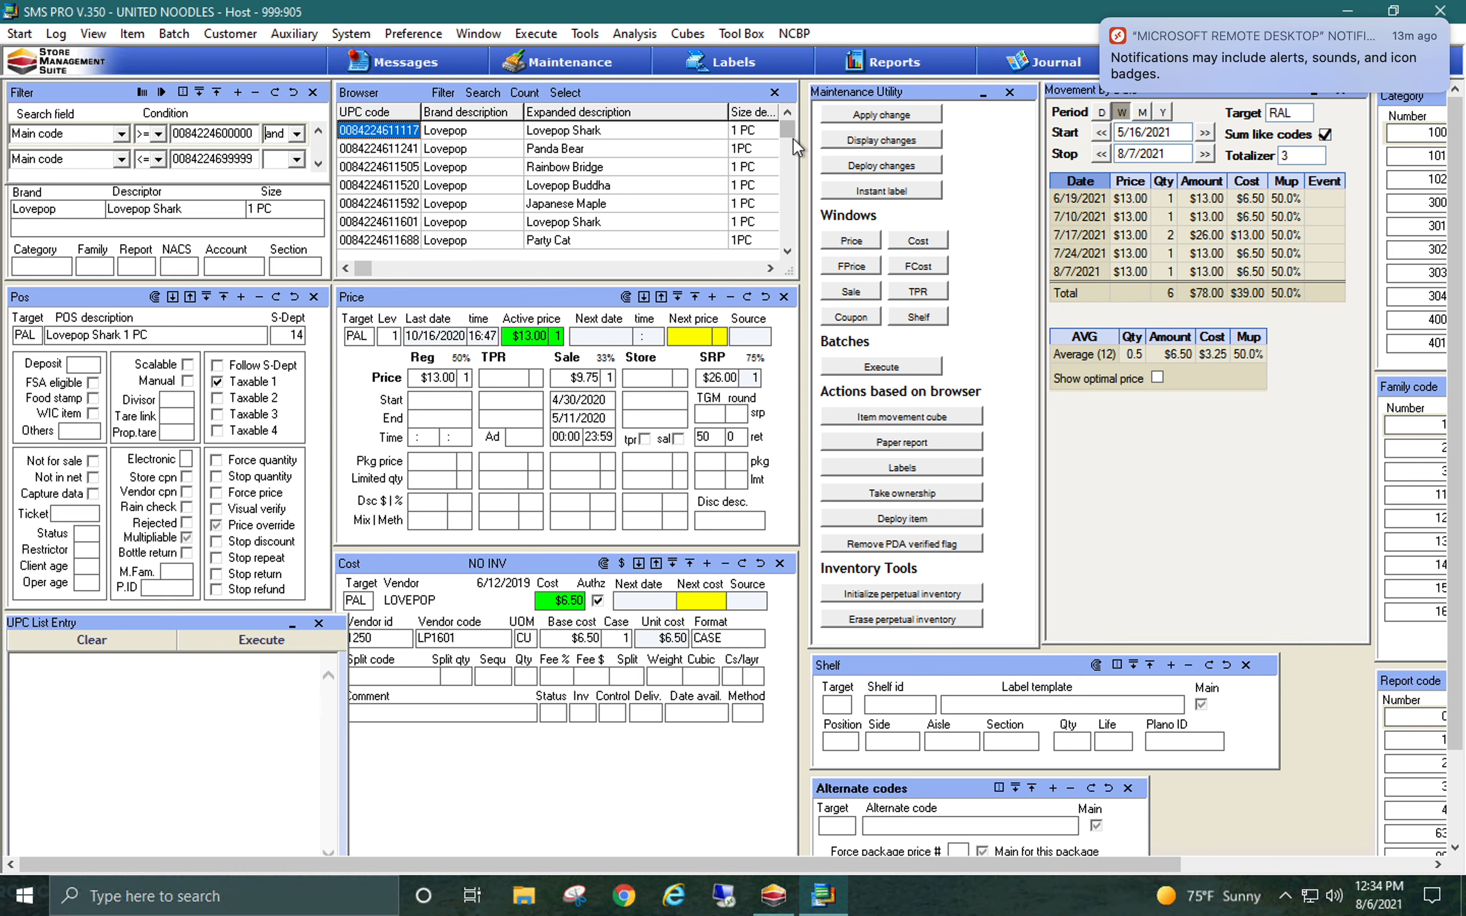
# Count the filtered items and inspect the records for Dragonfly on Water Lily, Lovepop Love Dogs and Garden Butterflies
pyautogui.moveTo(790, 134); pyautogui.dragTo(785, 242)
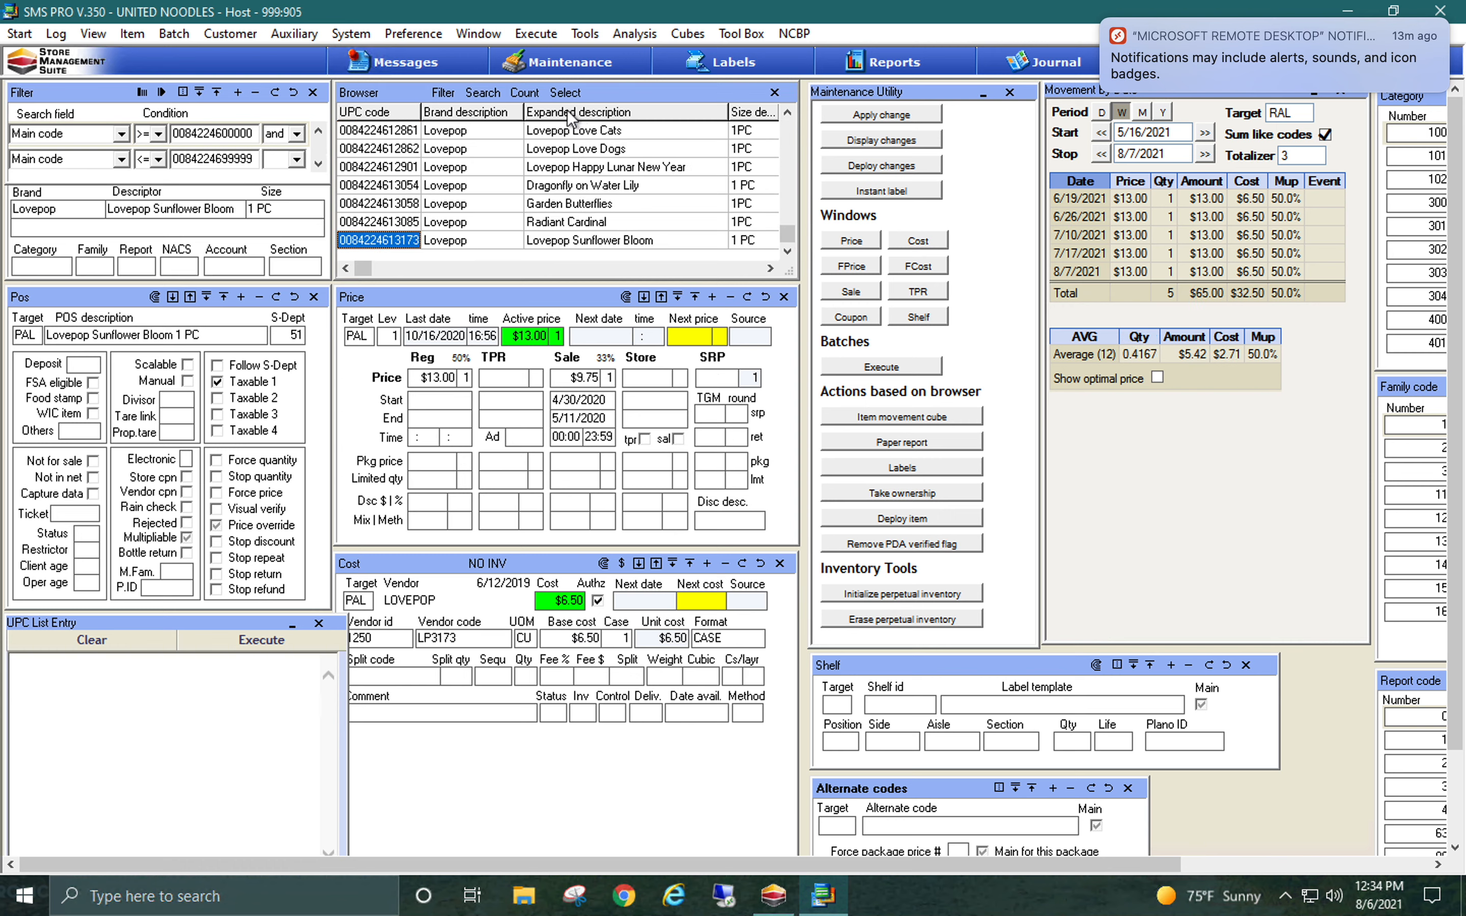
pyautogui.click(537, 95)
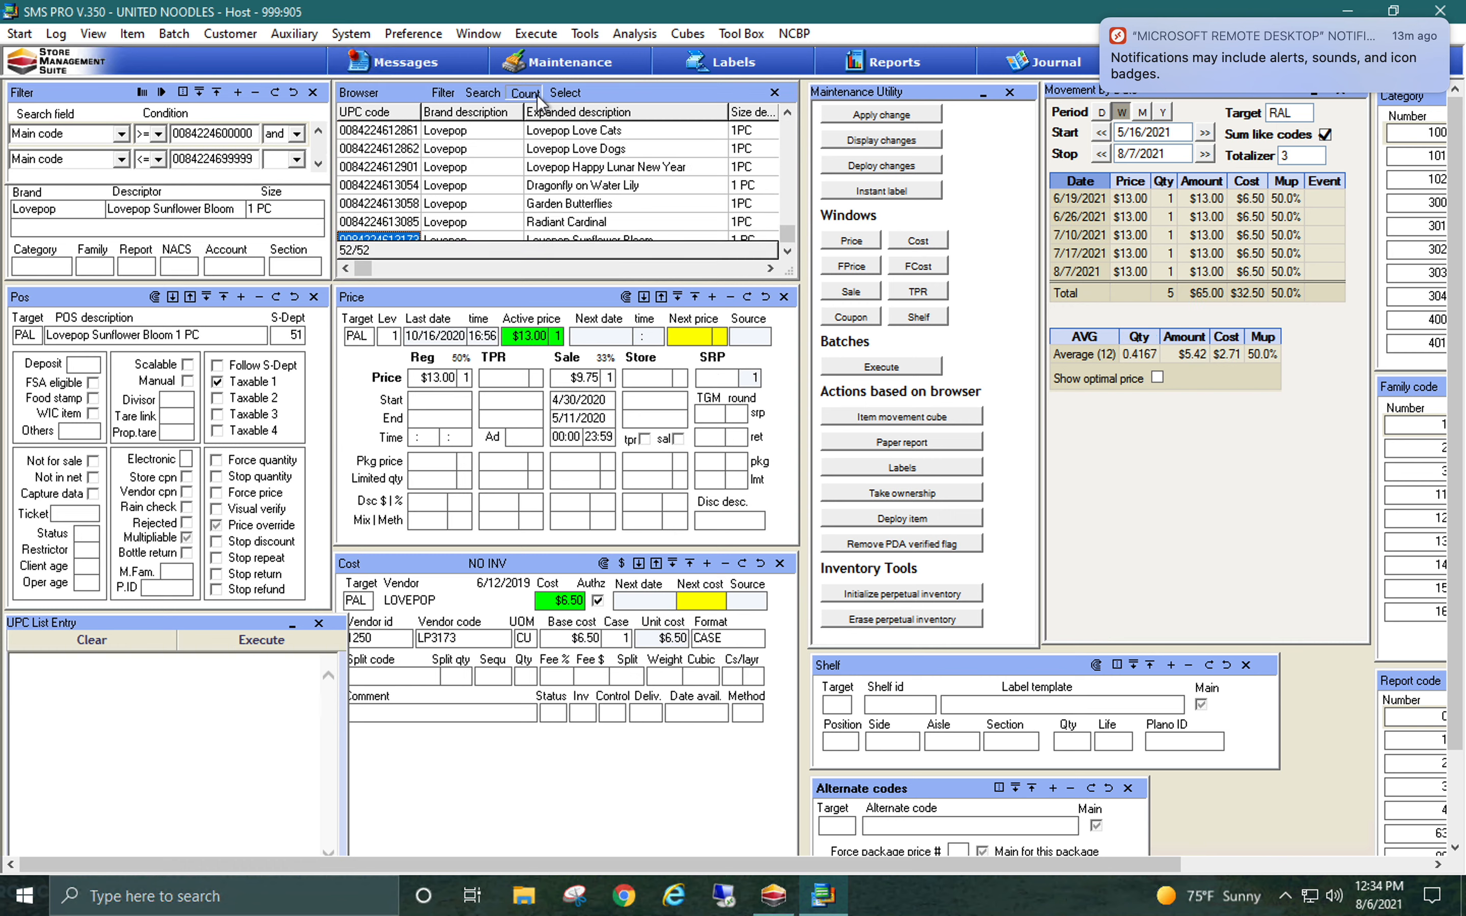
pyautogui.click(649, 185)
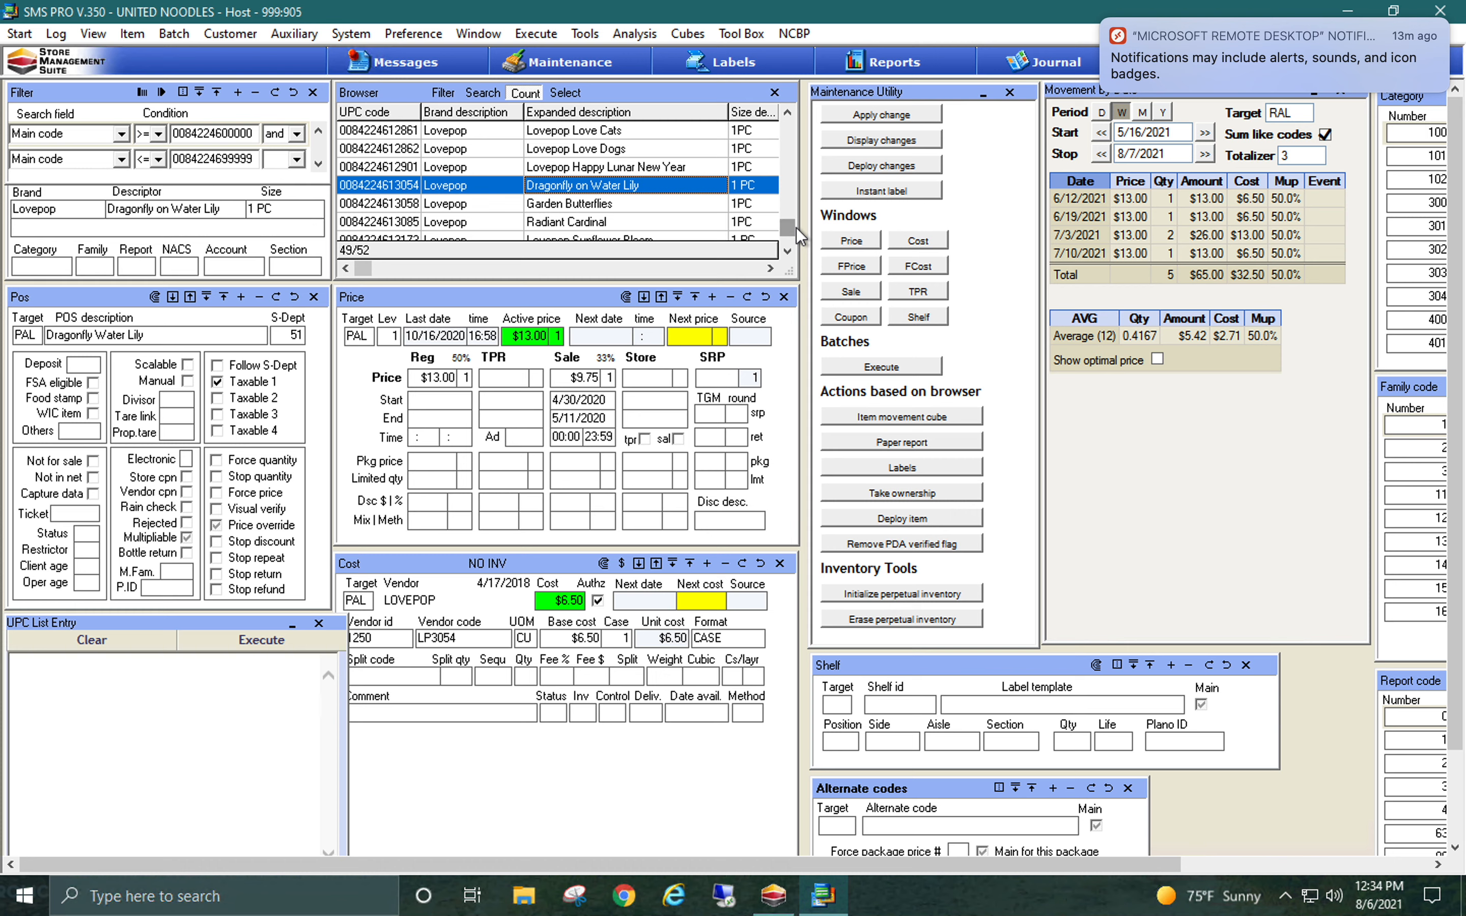
pyautogui.click(633, 150)
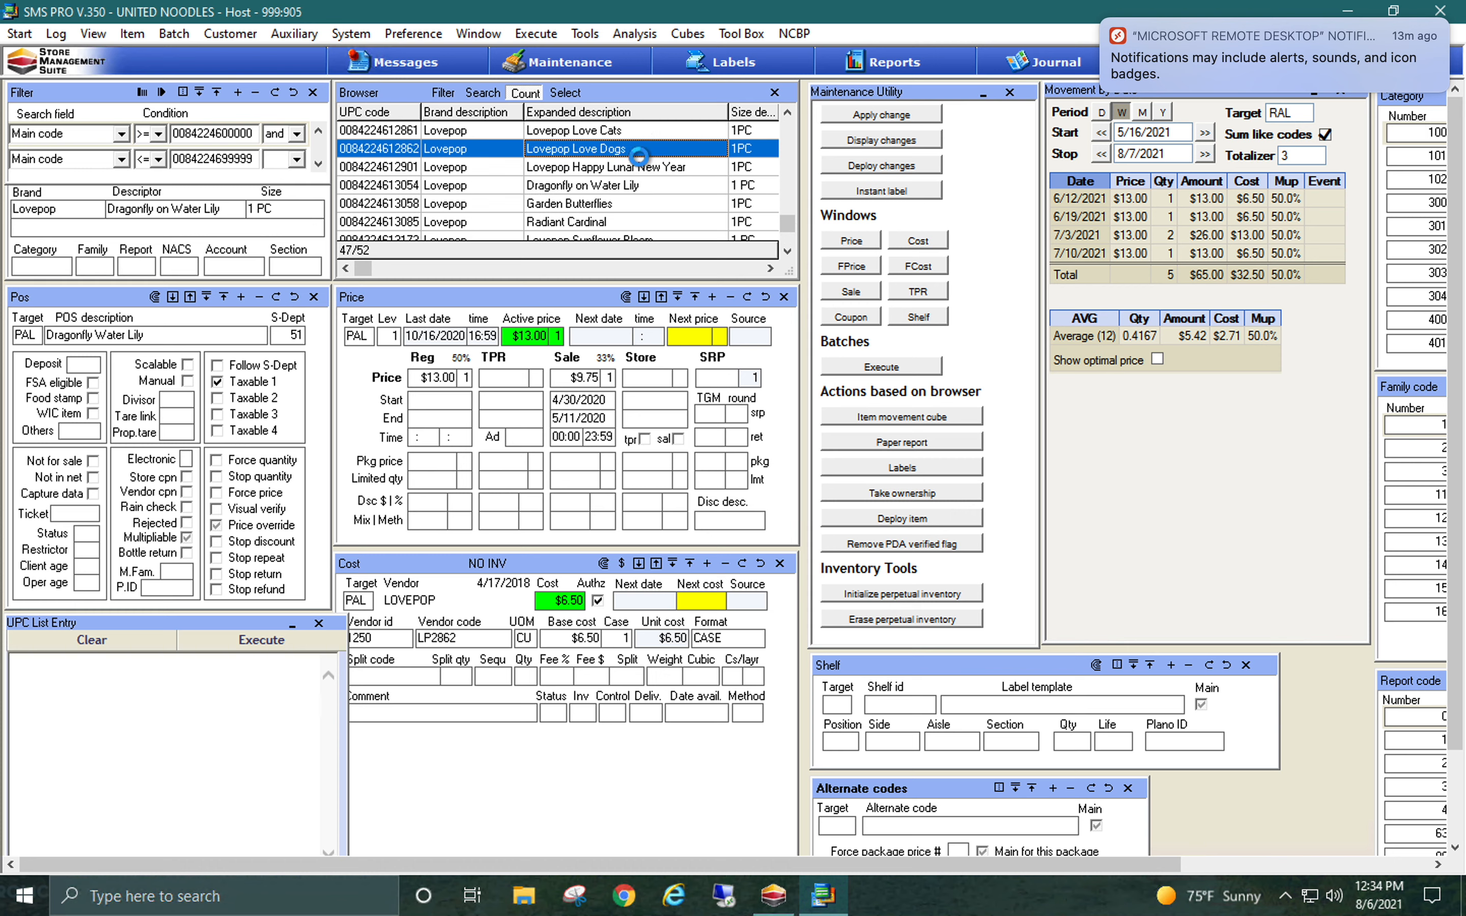
pyautogui.click(606, 205)
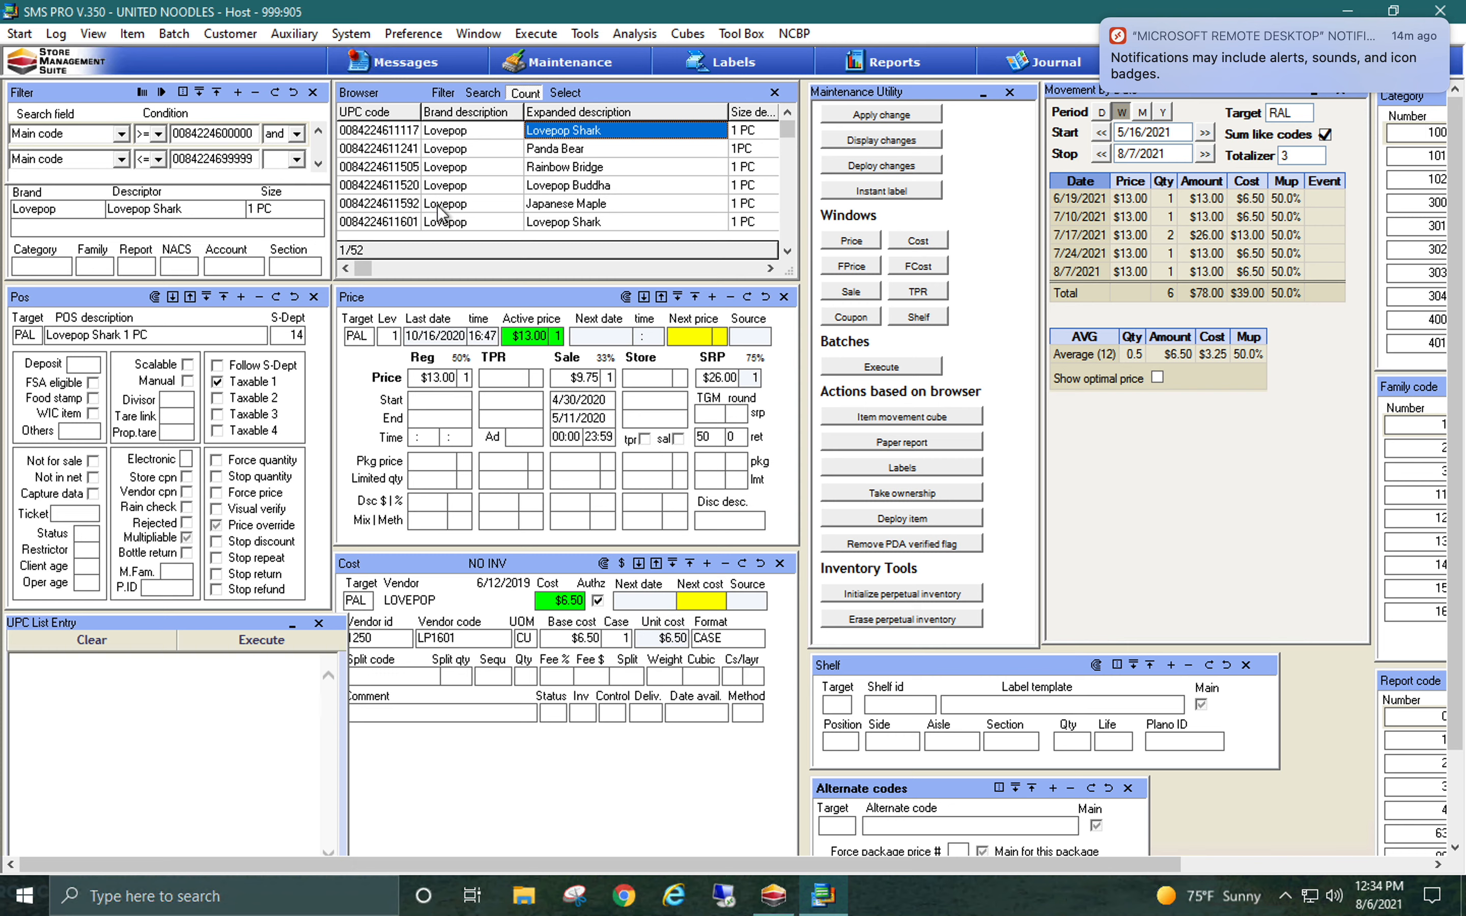
# Look up Lovepop Shark's sub-department in the sub-department list without changing it, and check the Lovepop Sunflower Sunrise record for comparison
pyautogui.click(295, 341)
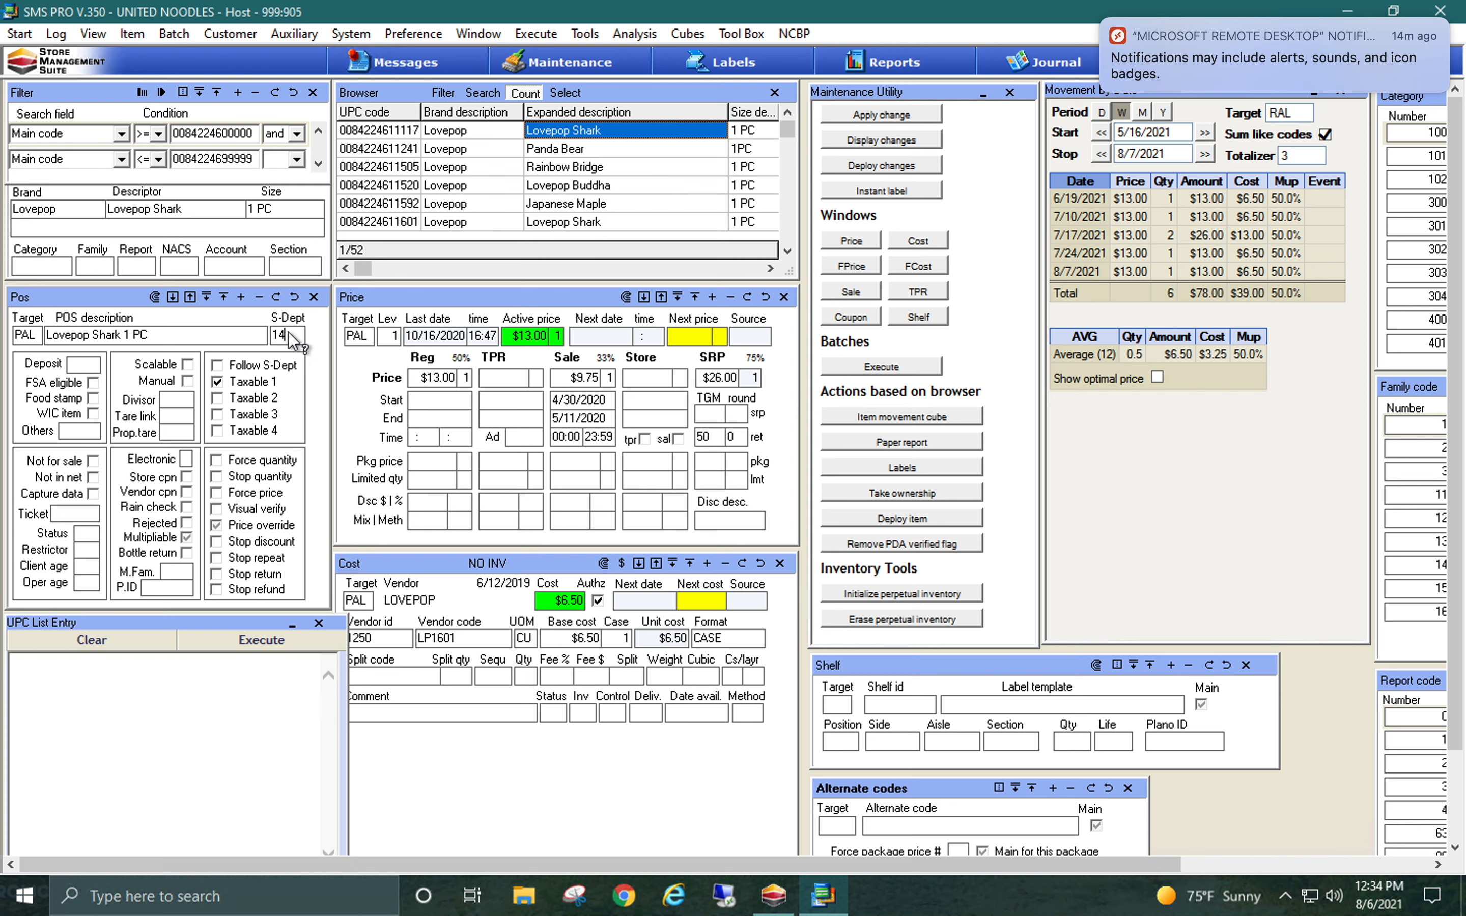
pyautogui.doubleClick(289, 334)
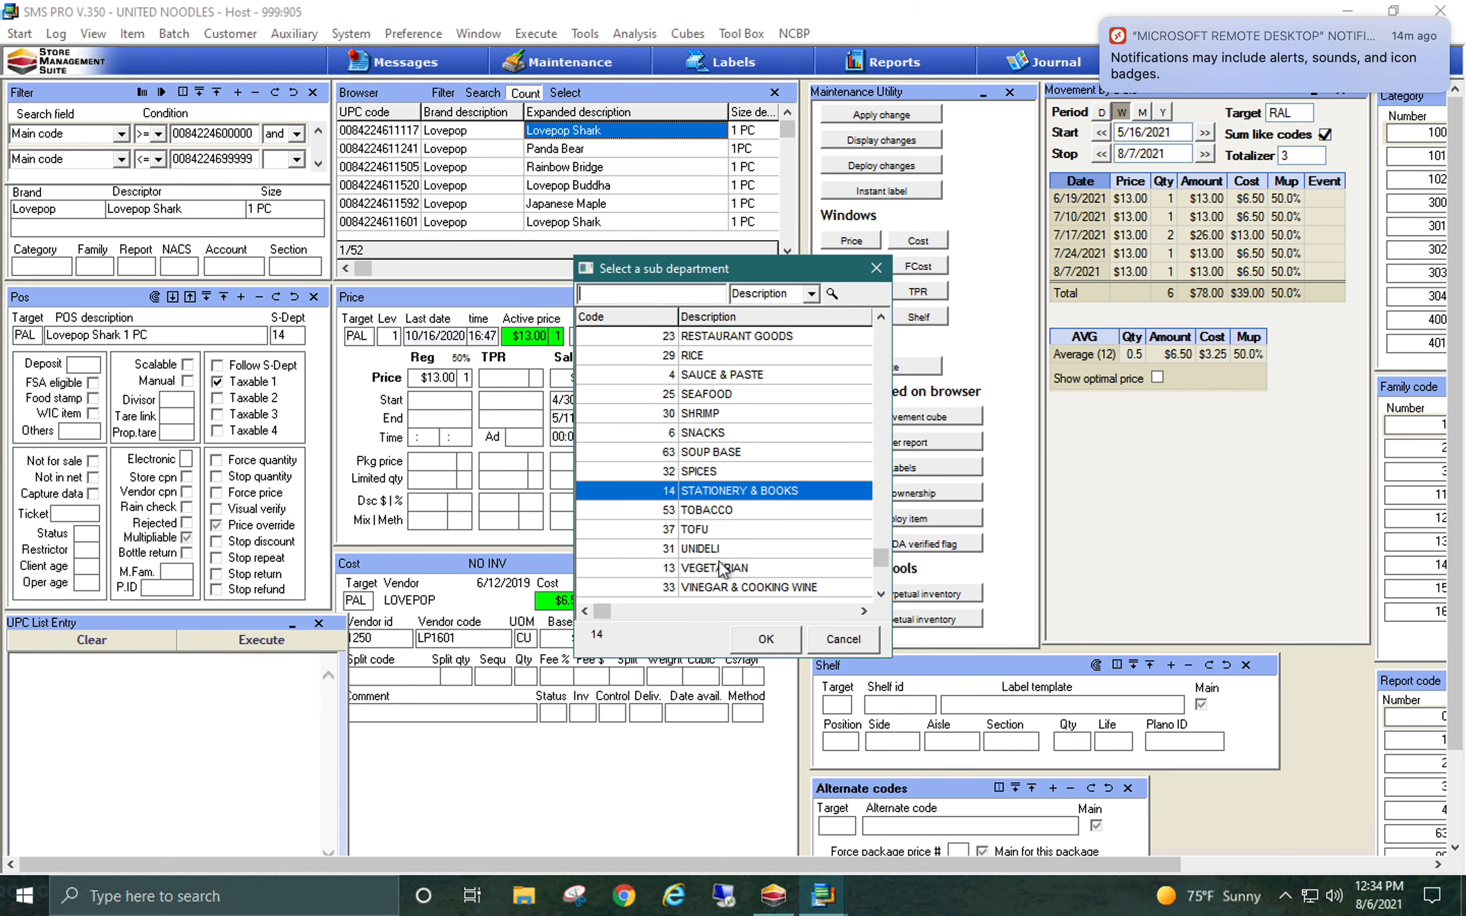
pyautogui.click(841, 640)
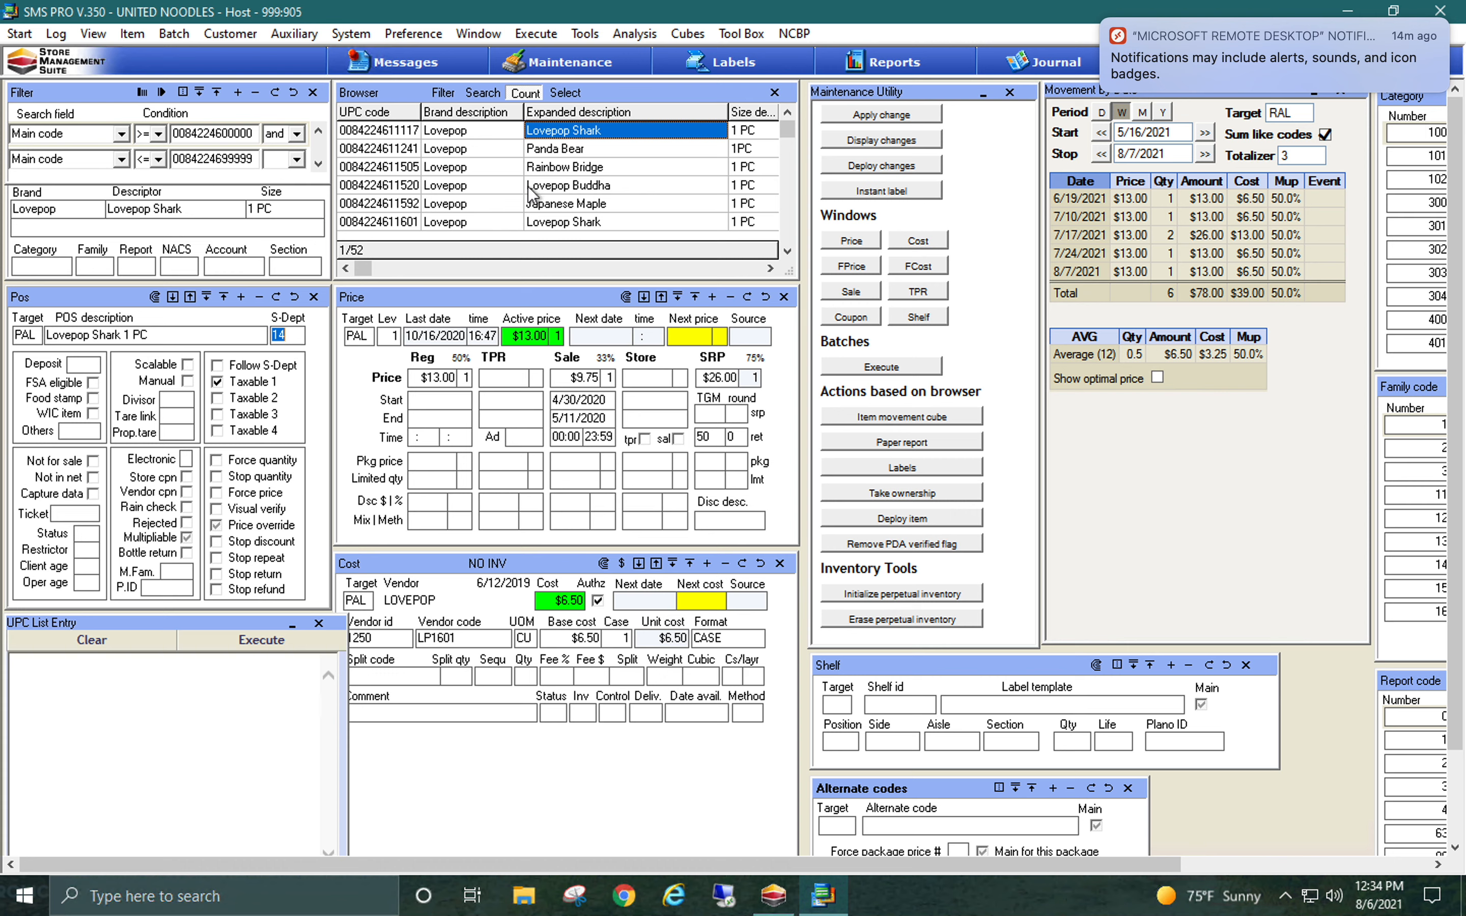
pyautogui.click(572, 186)
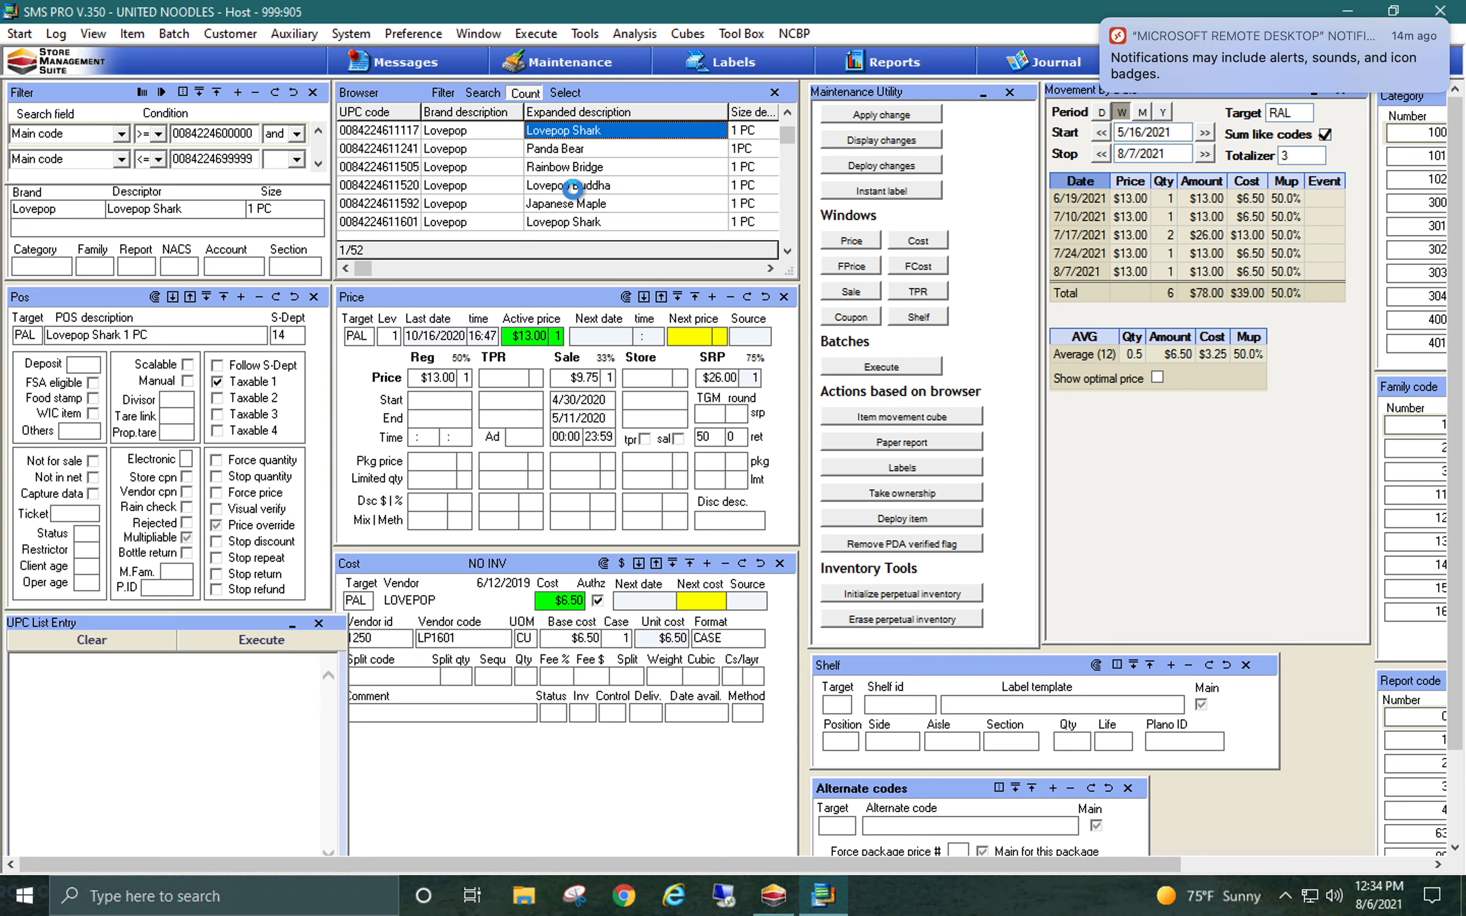
pyautogui.moveTo(787, 138); pyautogui.dragTo(785, 182)
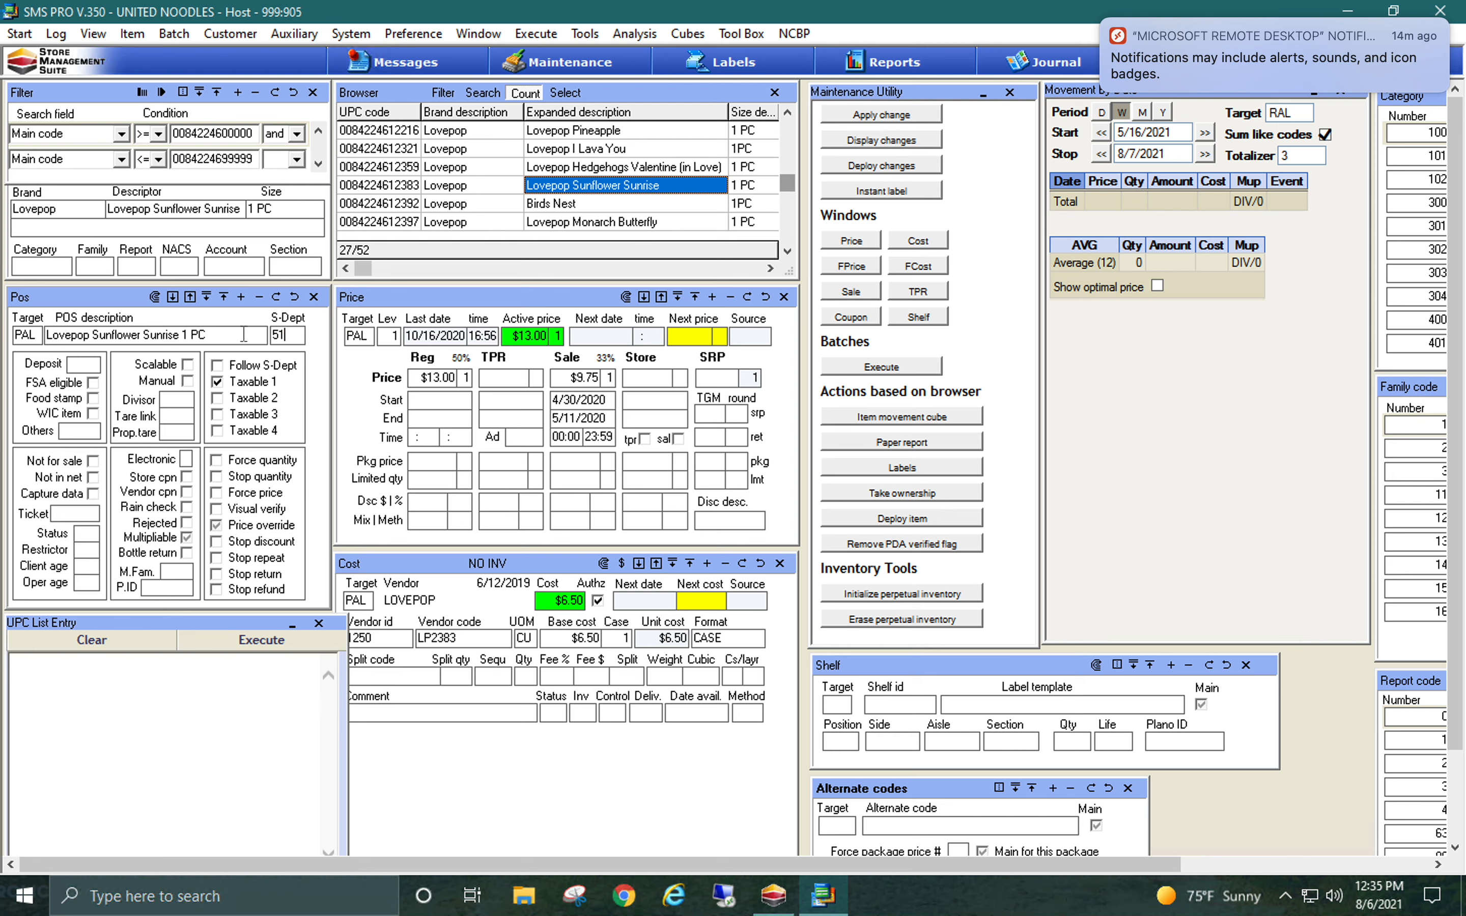
# Set Lovepop Sunflower Sunrise's sub-department to 14 and apply only that change to all items in the browser, confirming with YES
pyautogui.press('BackSpace')
pyautogui.press('BackSpace')
pyautogui.write('14')
pyautogui.click(155, 299)
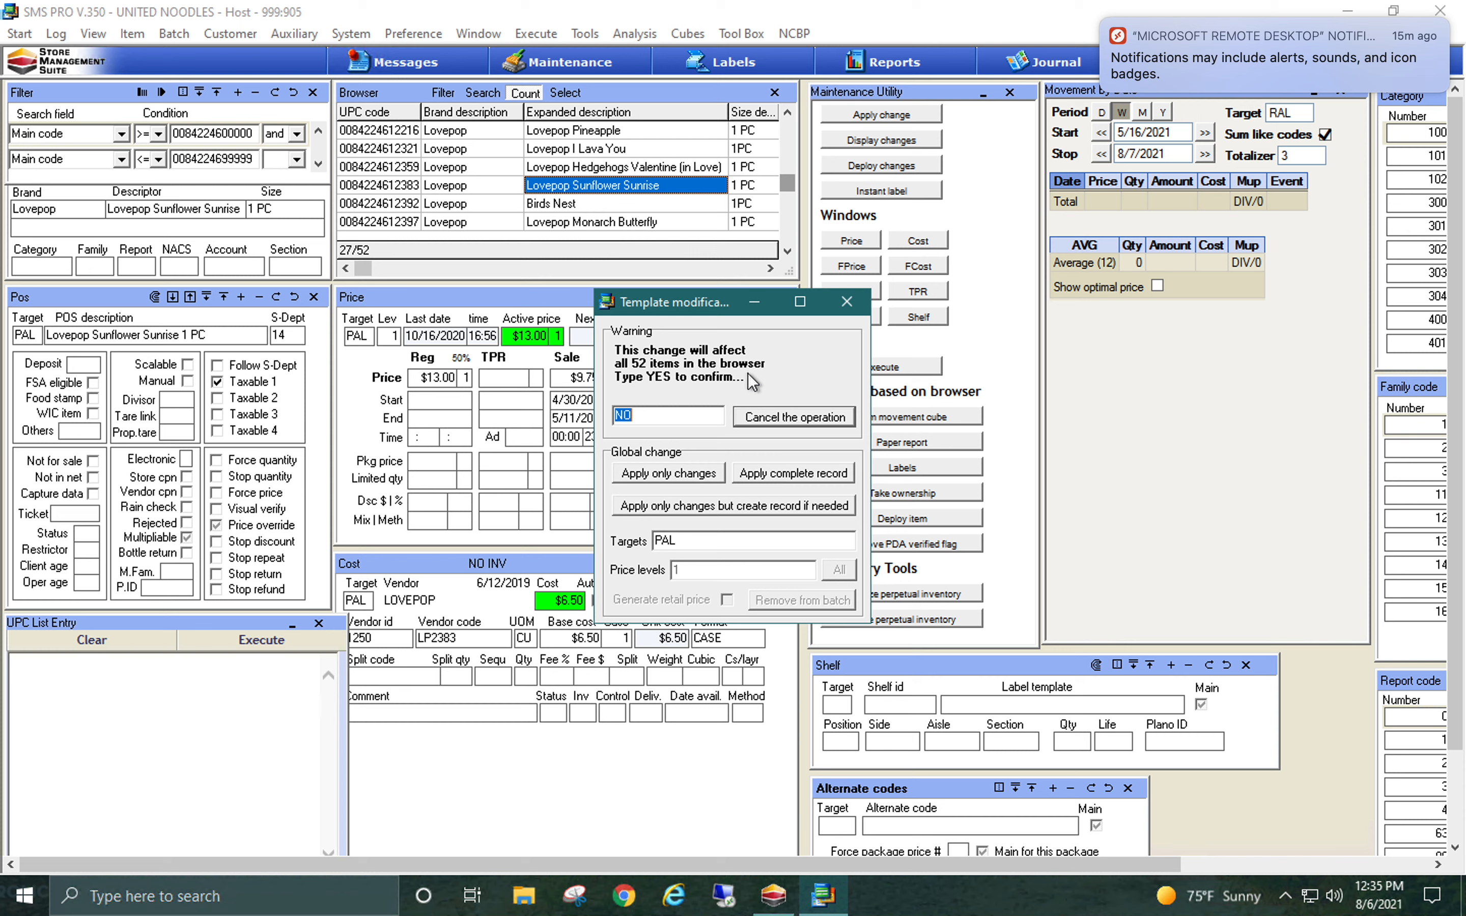
pyautogui.write('YES')
pyautogui.click(651, 479)
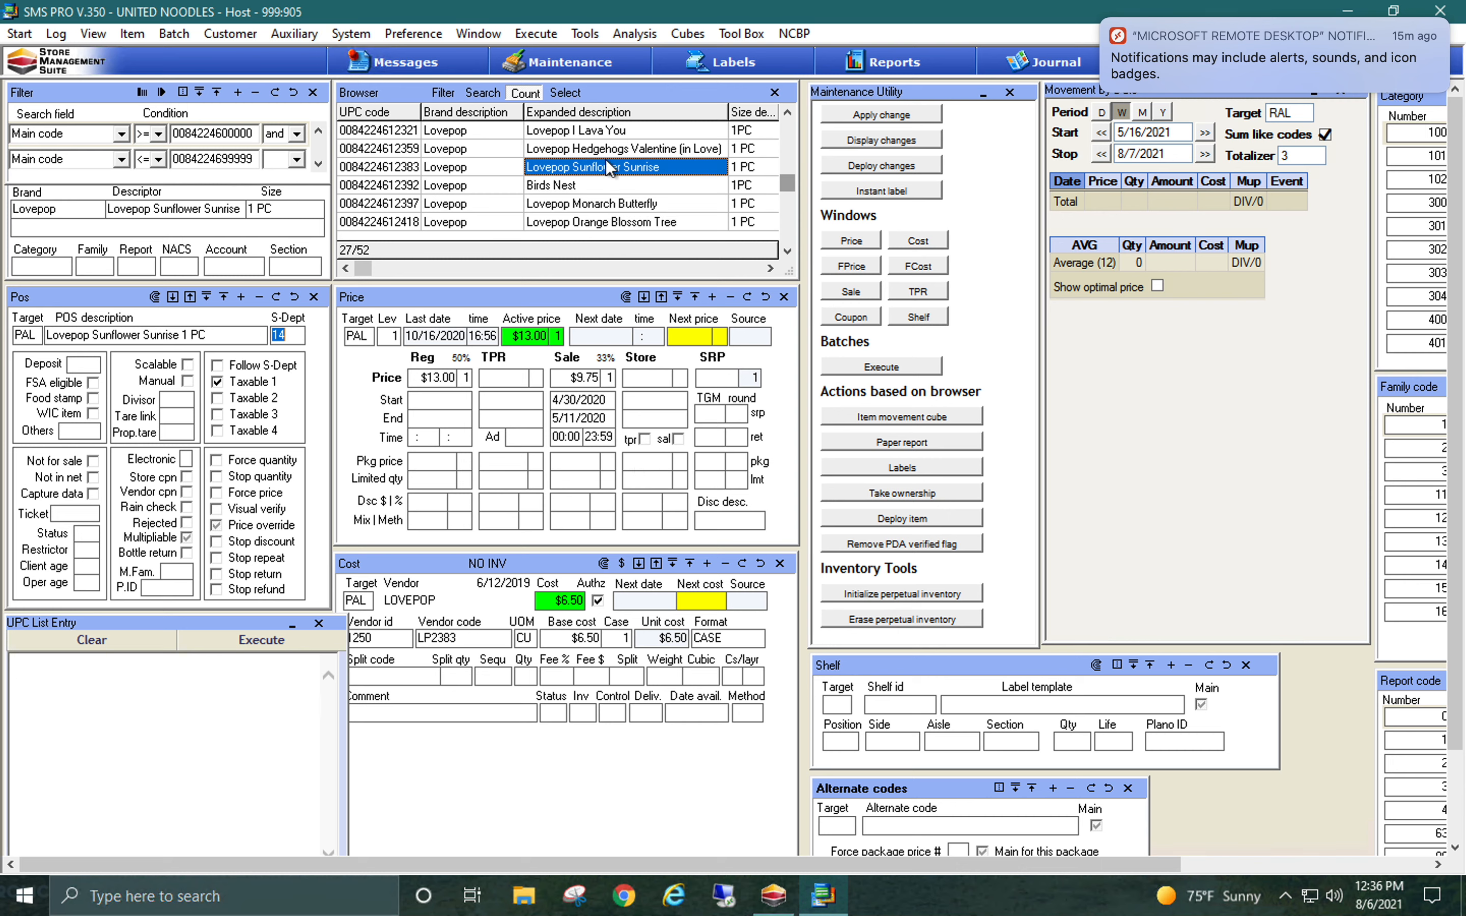
# Check the sub-department on the Birds Nest, Lovepop Monarch Butterfly, Lucky Cat and neighbouring item records
pyautogui.click(597, 175)
pyautogui.click(591, 193)
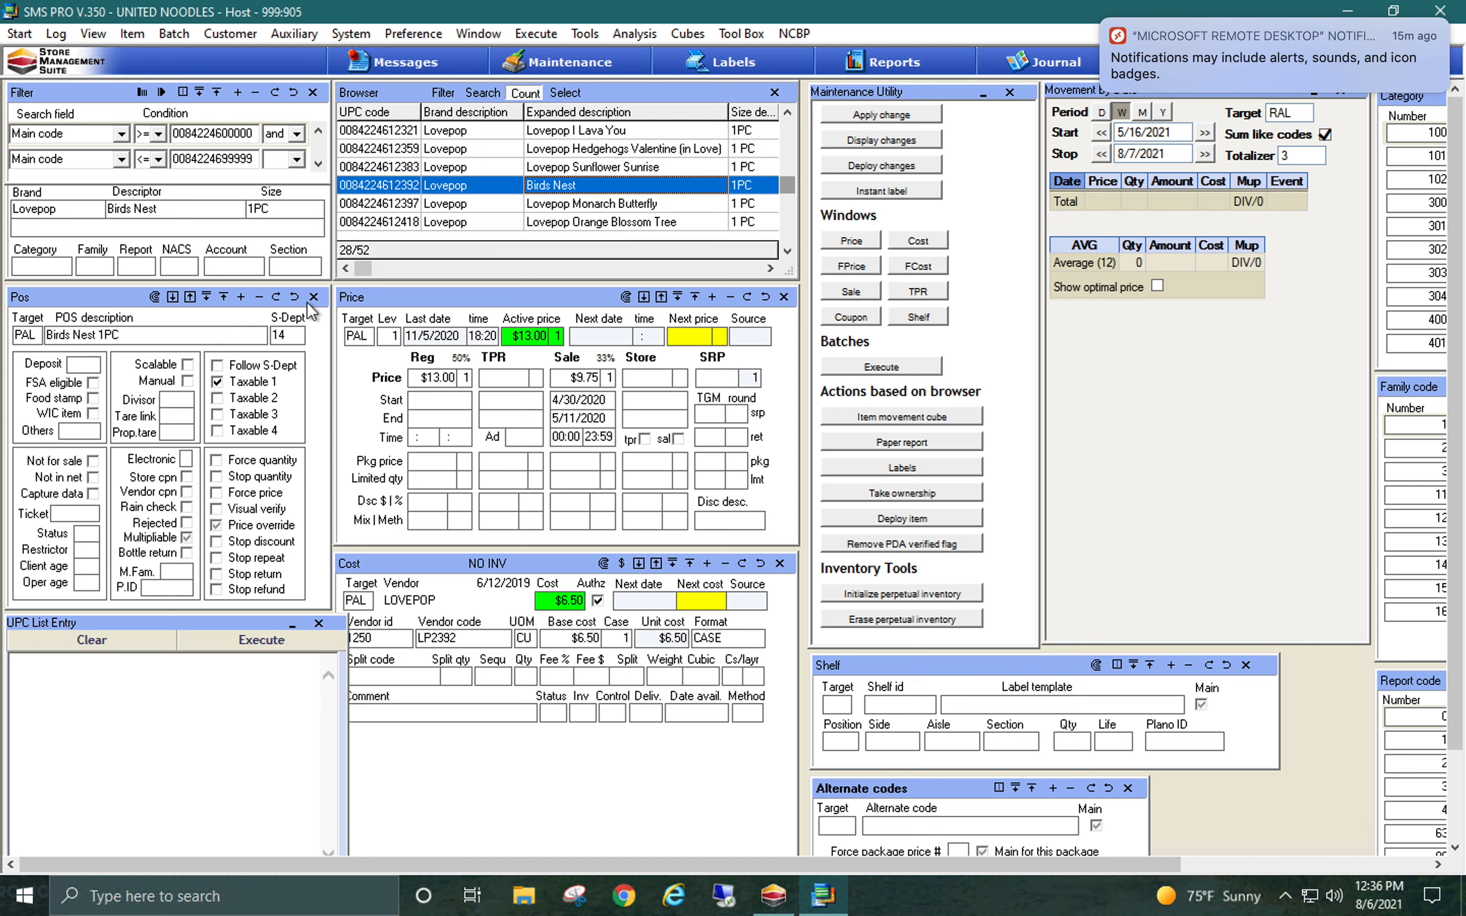
pyautogui.press('Down')
pyautogui.press('Down')
pyautogui.press('Down')
pyautogui.press('Down')
pyautogui.press('Down')
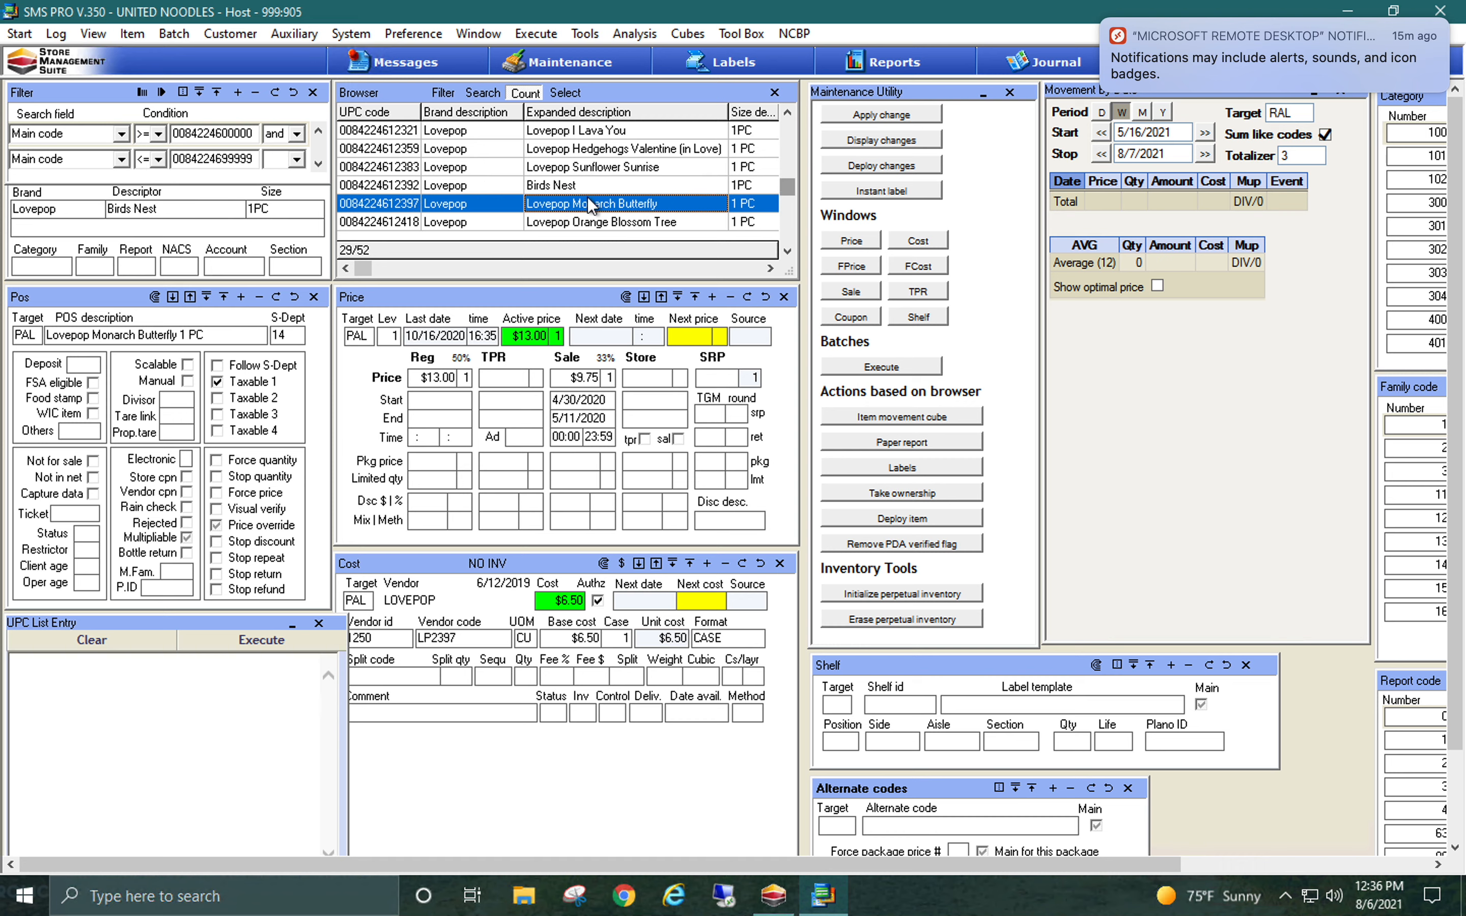
pyautogui.press('Down')
pyautogui.press('Down')
pyautogui.press('Down')
pyautogui.press('Down')
pyautogui.press('Down')
pyautogui.press('Down')
pyautogui.press('Down')
pyautogui.press('Down')
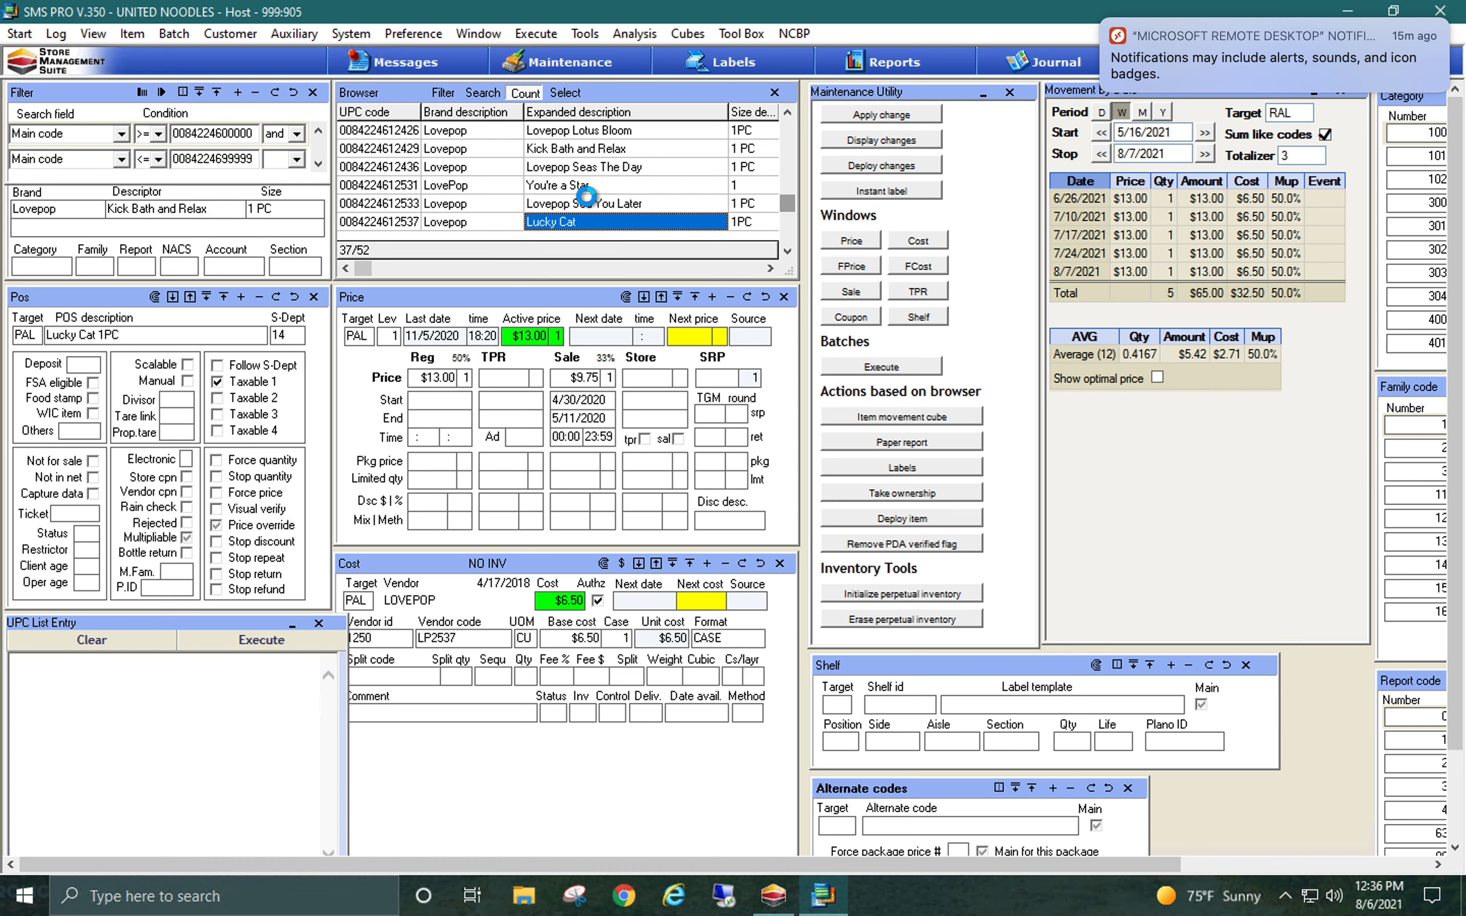
# Deploy the sub-department changes made to the items in the main code range
pyautogui.click(843, 165)
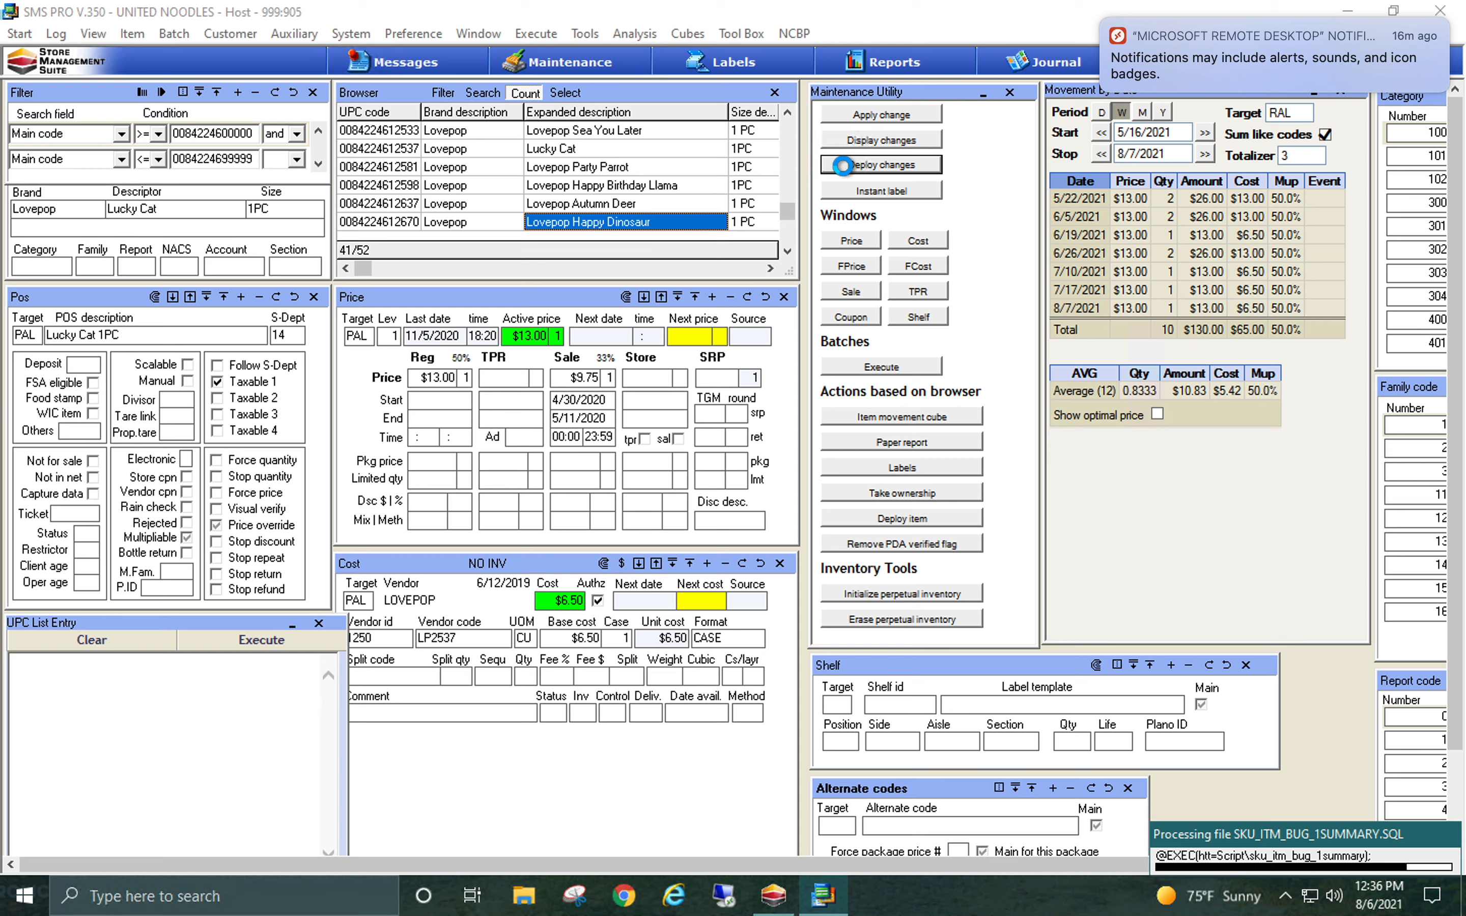
pyautogui.click(847, 176)
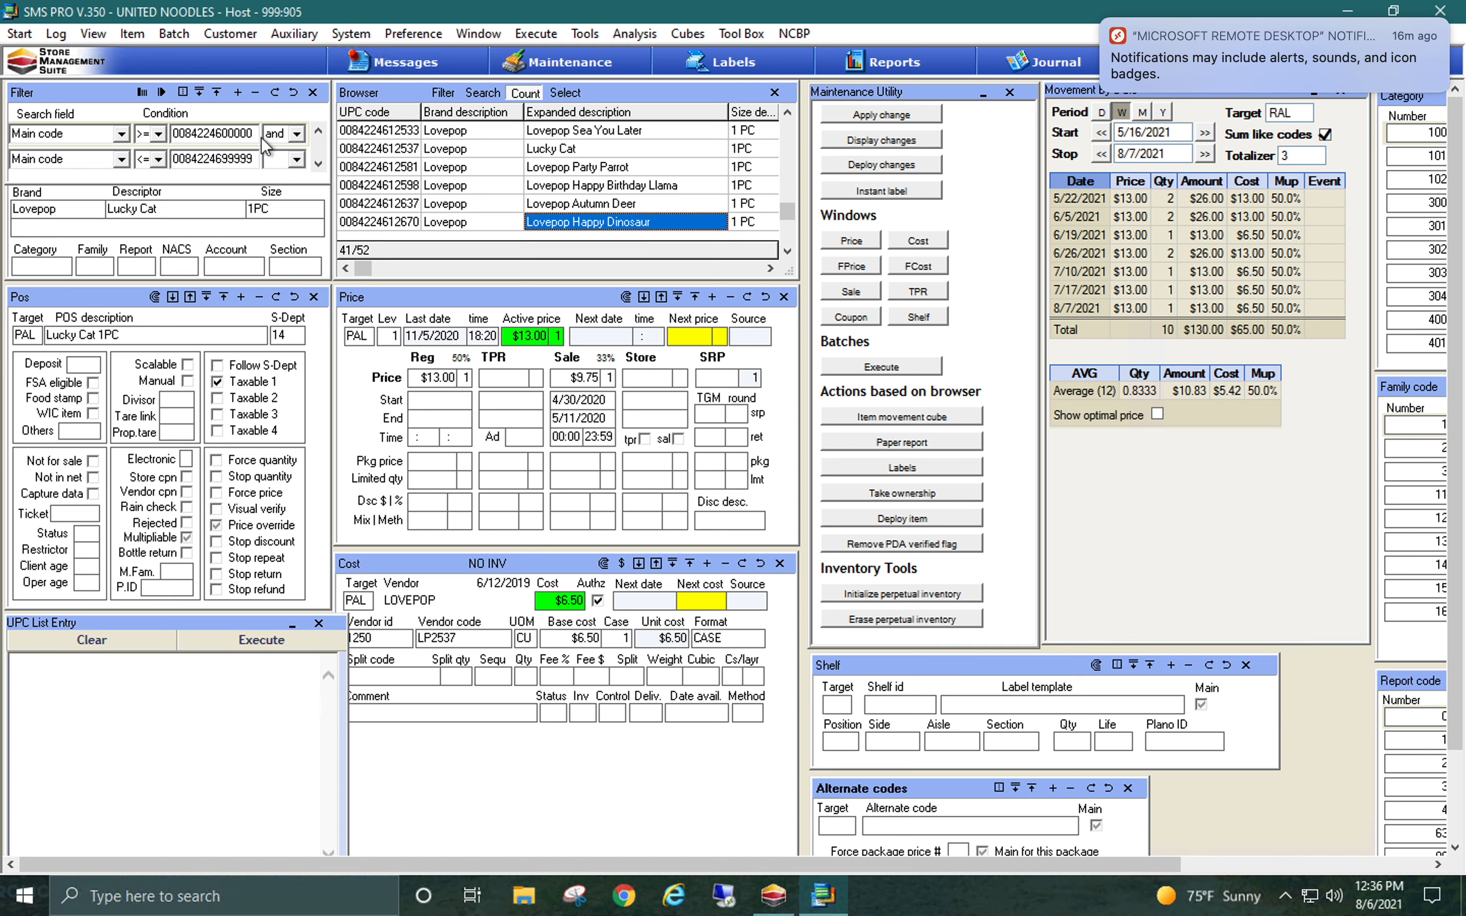
# Change the first filter condition to expanded descriptions containing LOVEPOP
pyautogui.click(128, 143)
pyautogui.click(122, 133)
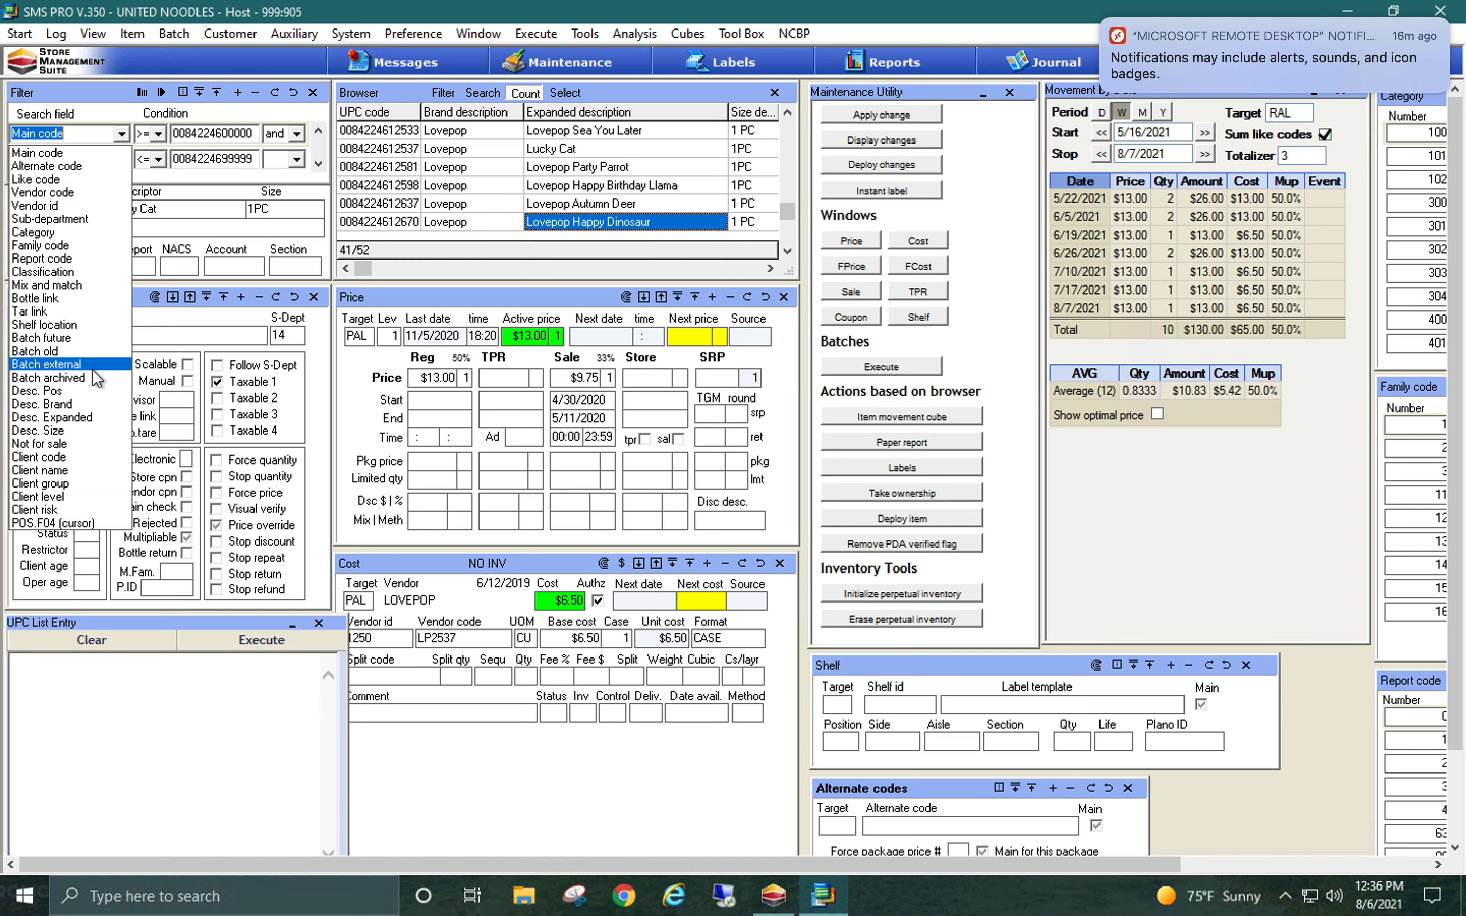
pyautogui.click(87, 418)
pyautogui.write('LOVEPOP')
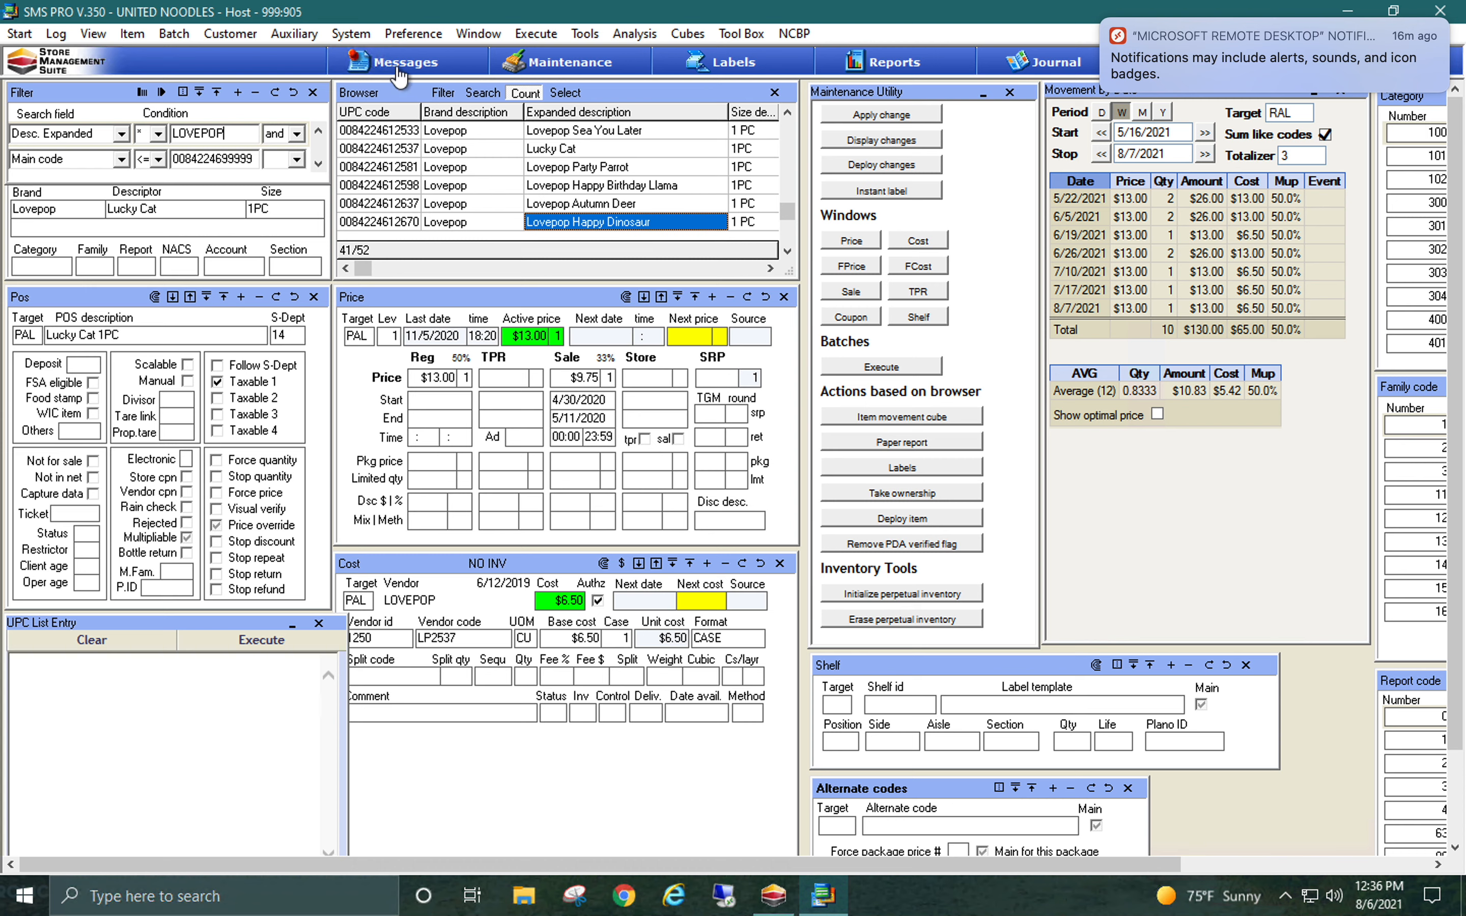
# Change the second filter condition to sub-department not equal (<>) to 14 and execute the filter
pyautogui.click(124, 167)
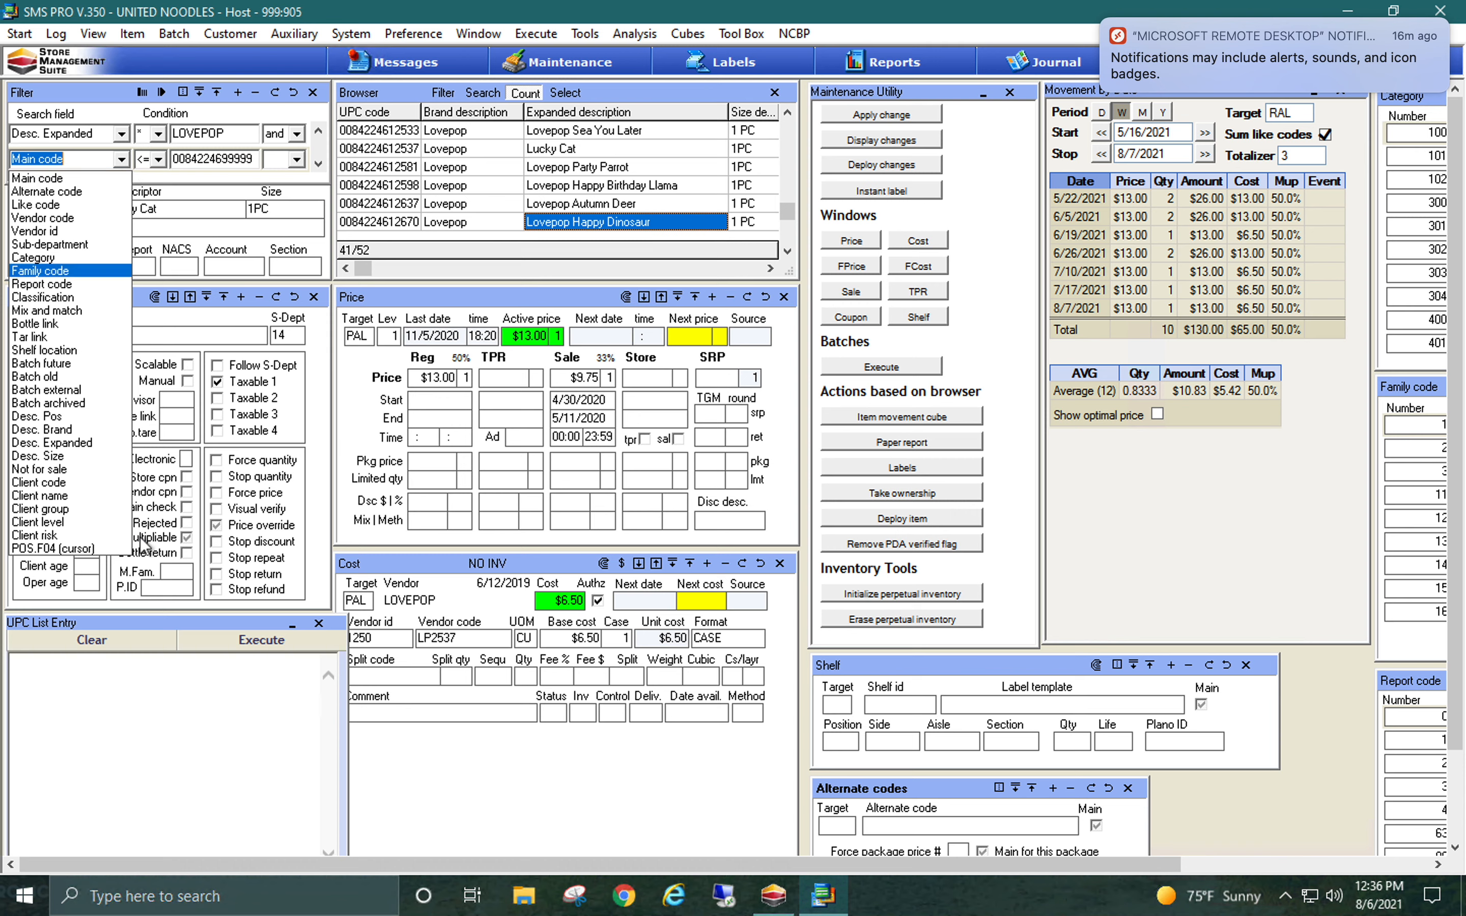
pyautogui.click(70, 246)
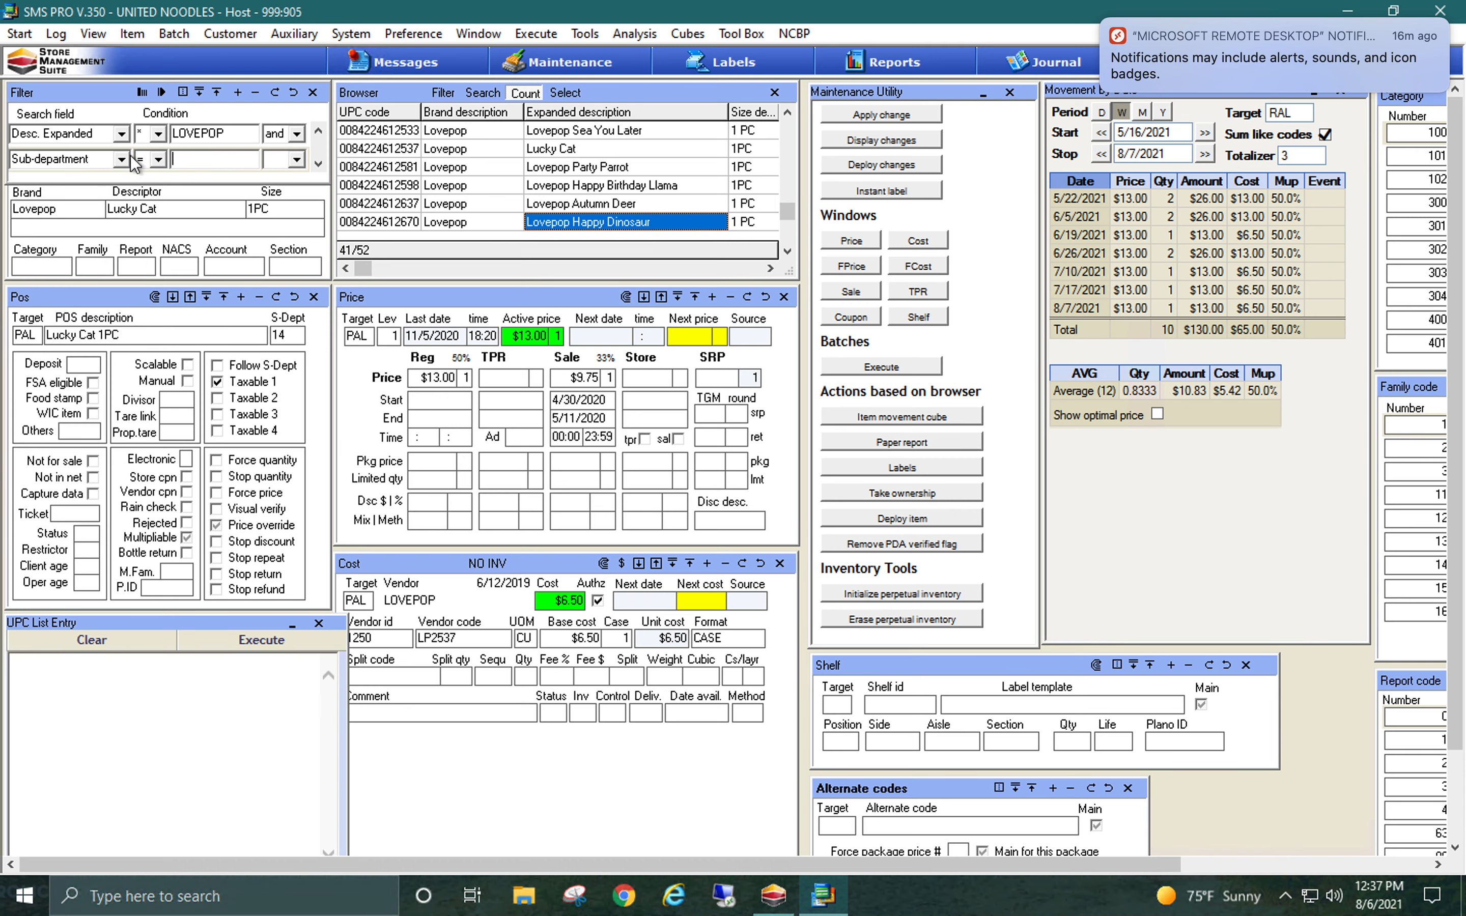
pyautogui.click(160, 160)
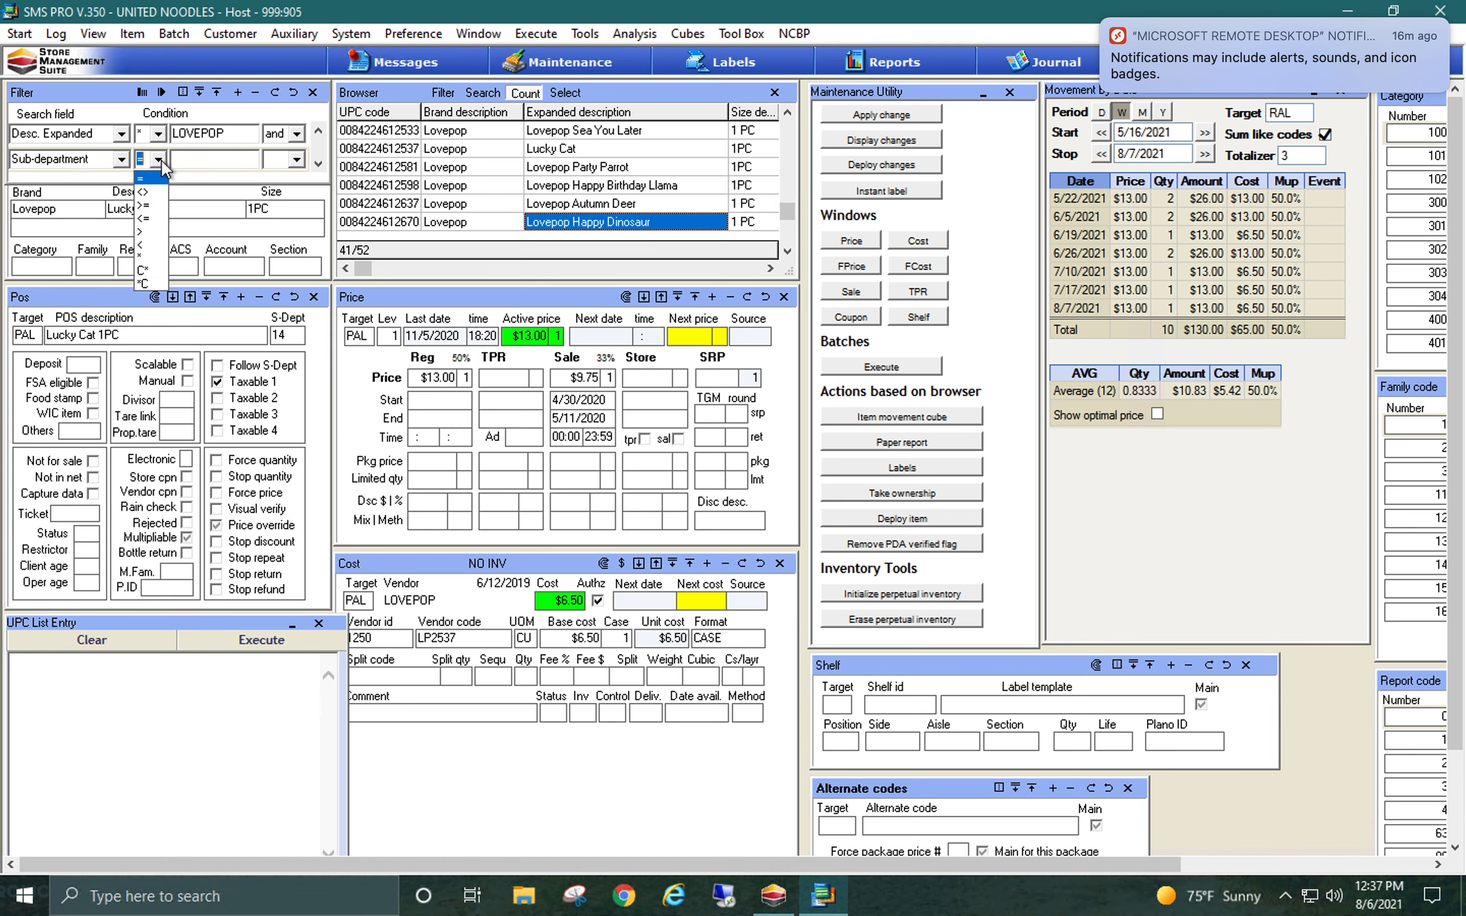
pyautogui.click(155, 195)
pyautogui.click(191, 160)
pyautogui.write('14')
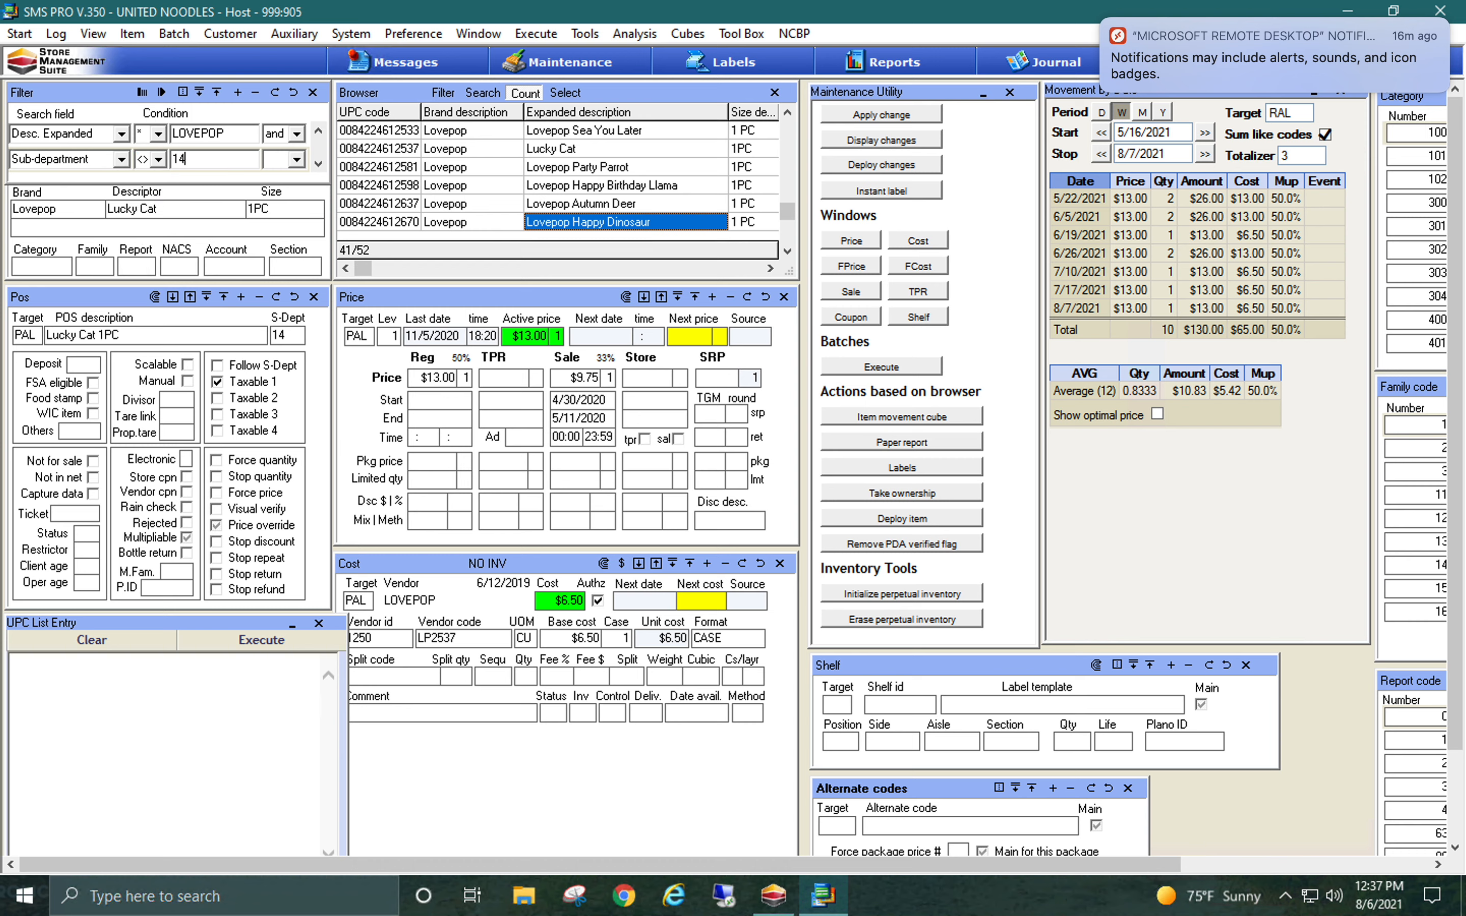
pyautogui.click(165, 92)
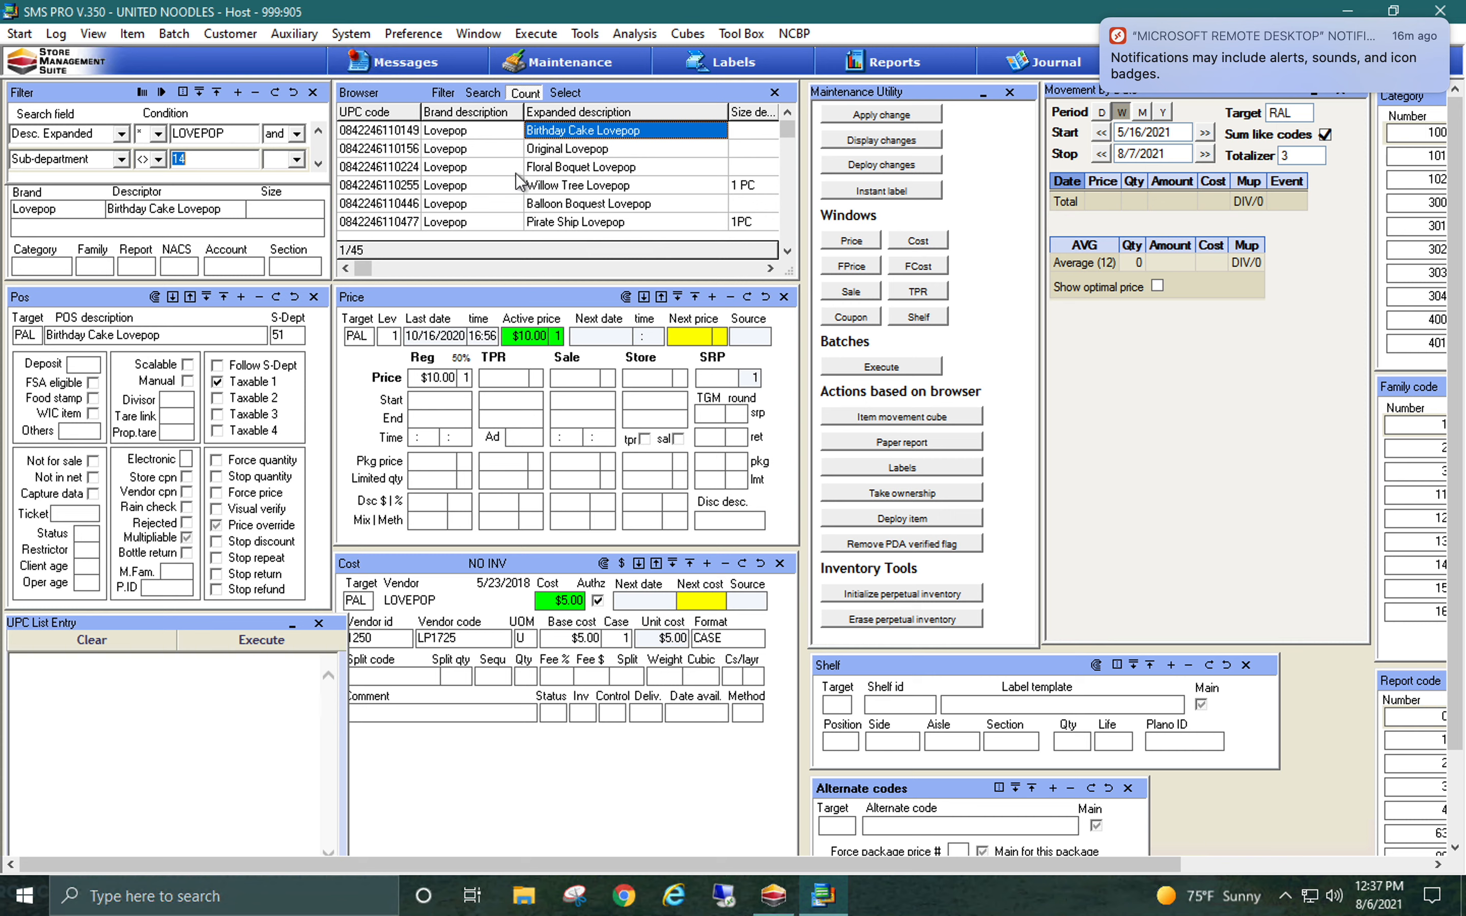
# Set Peacock Lovepop's sub-department to 14 and apply only that change to all filtered items, confirming with YES
pyautogui.click(564, 173)
pyautogui.press('Down')
pyautogui.press('Down')
pyautogui.press('Down')
pyautogui.press('Down')
pyautogui.press('Down')
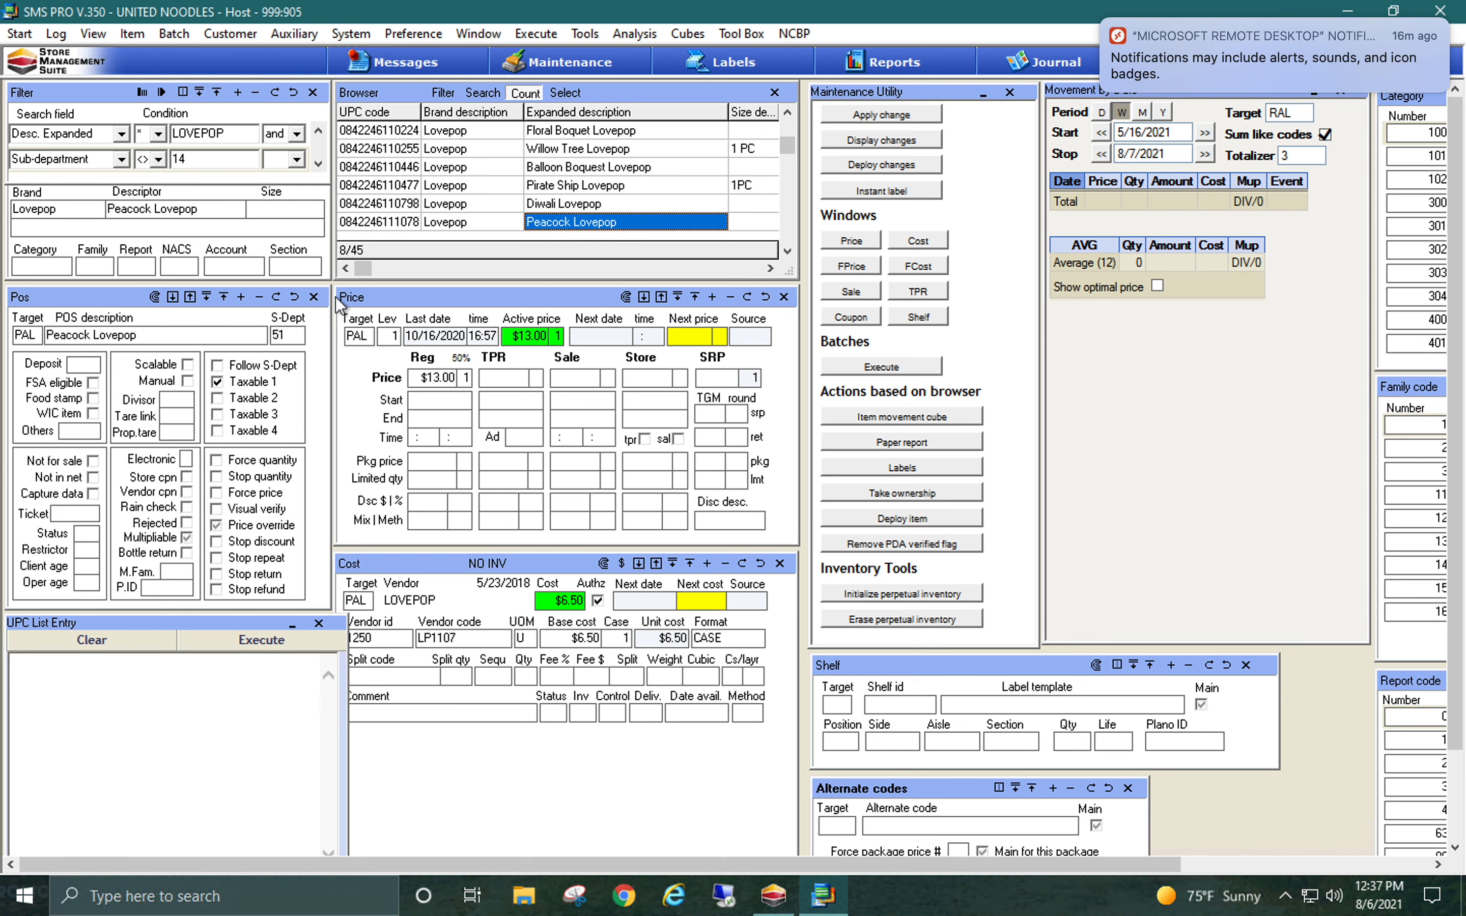
pyautogui.click(293, 333)
pyautogui.press('BackSpace')
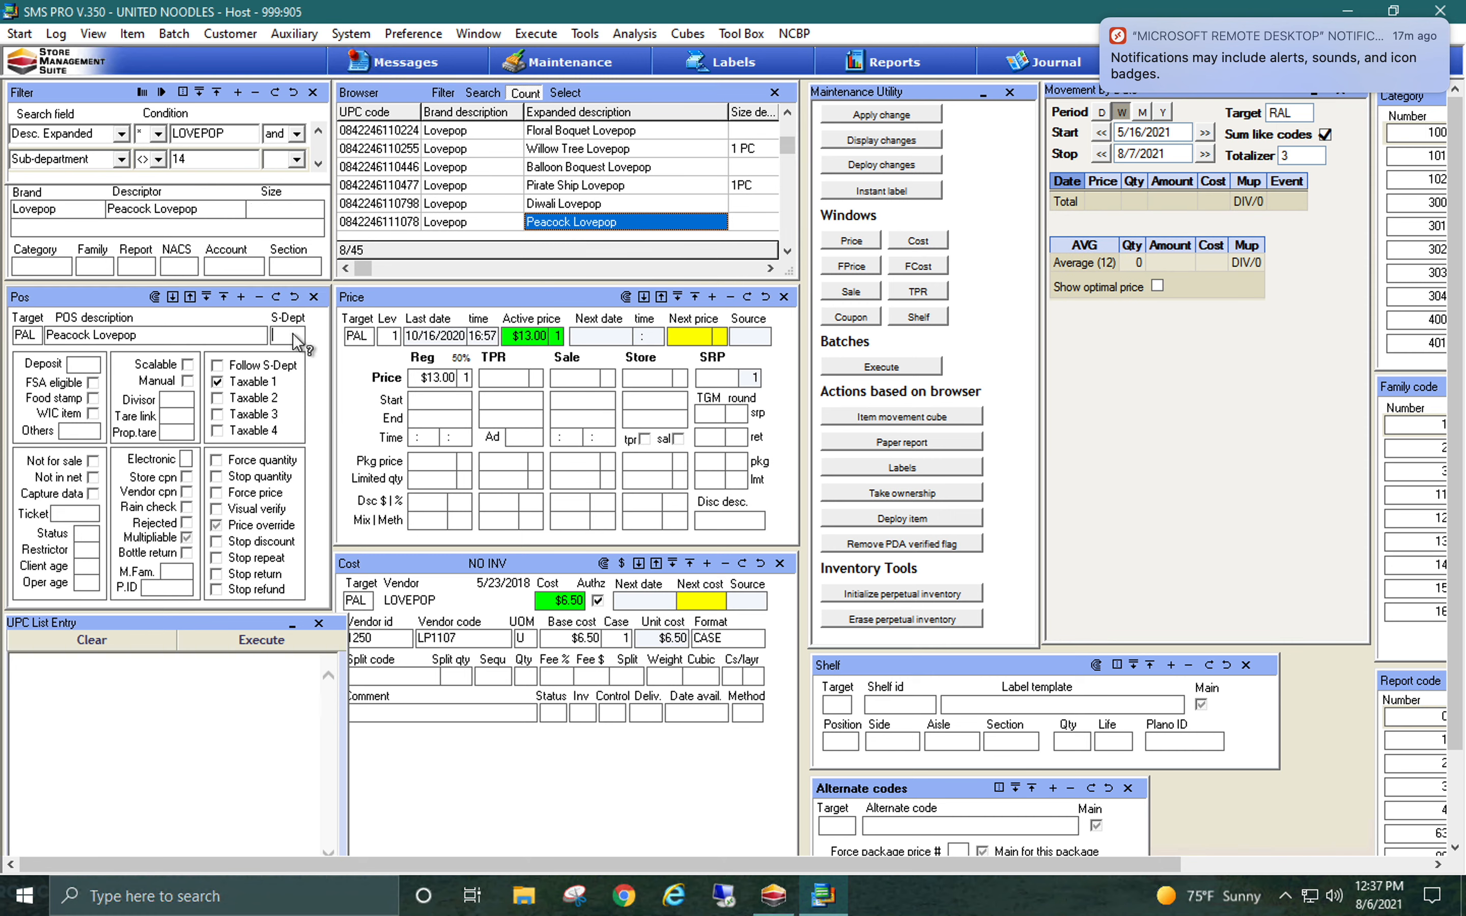
pyautogui.write('14')
pyautogui.click(160, 298)
pyautogui.write('YES')
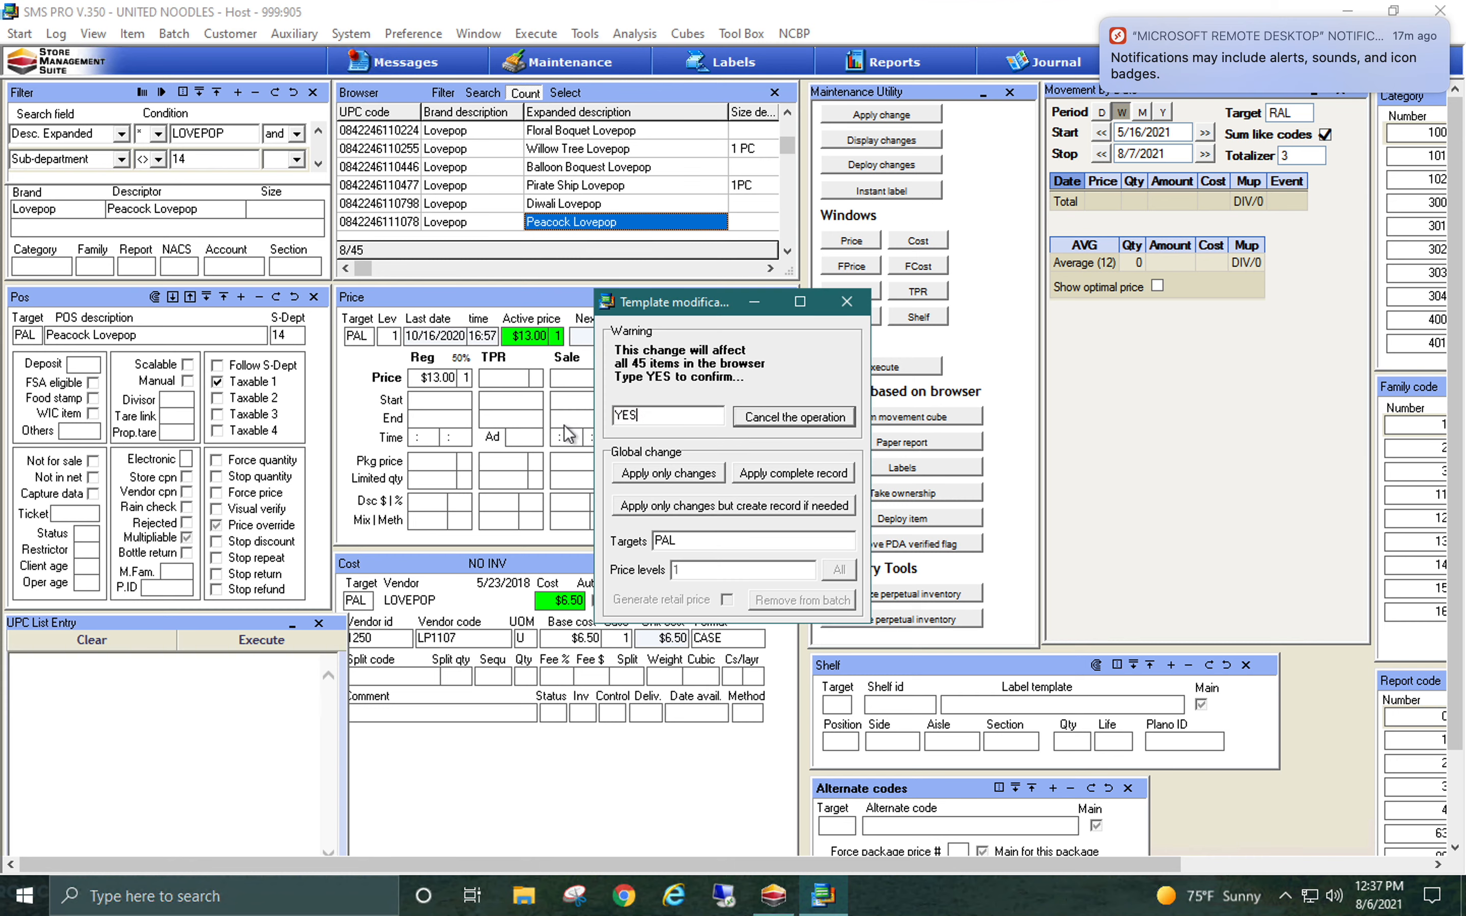
pyautogui.click(646, 478)
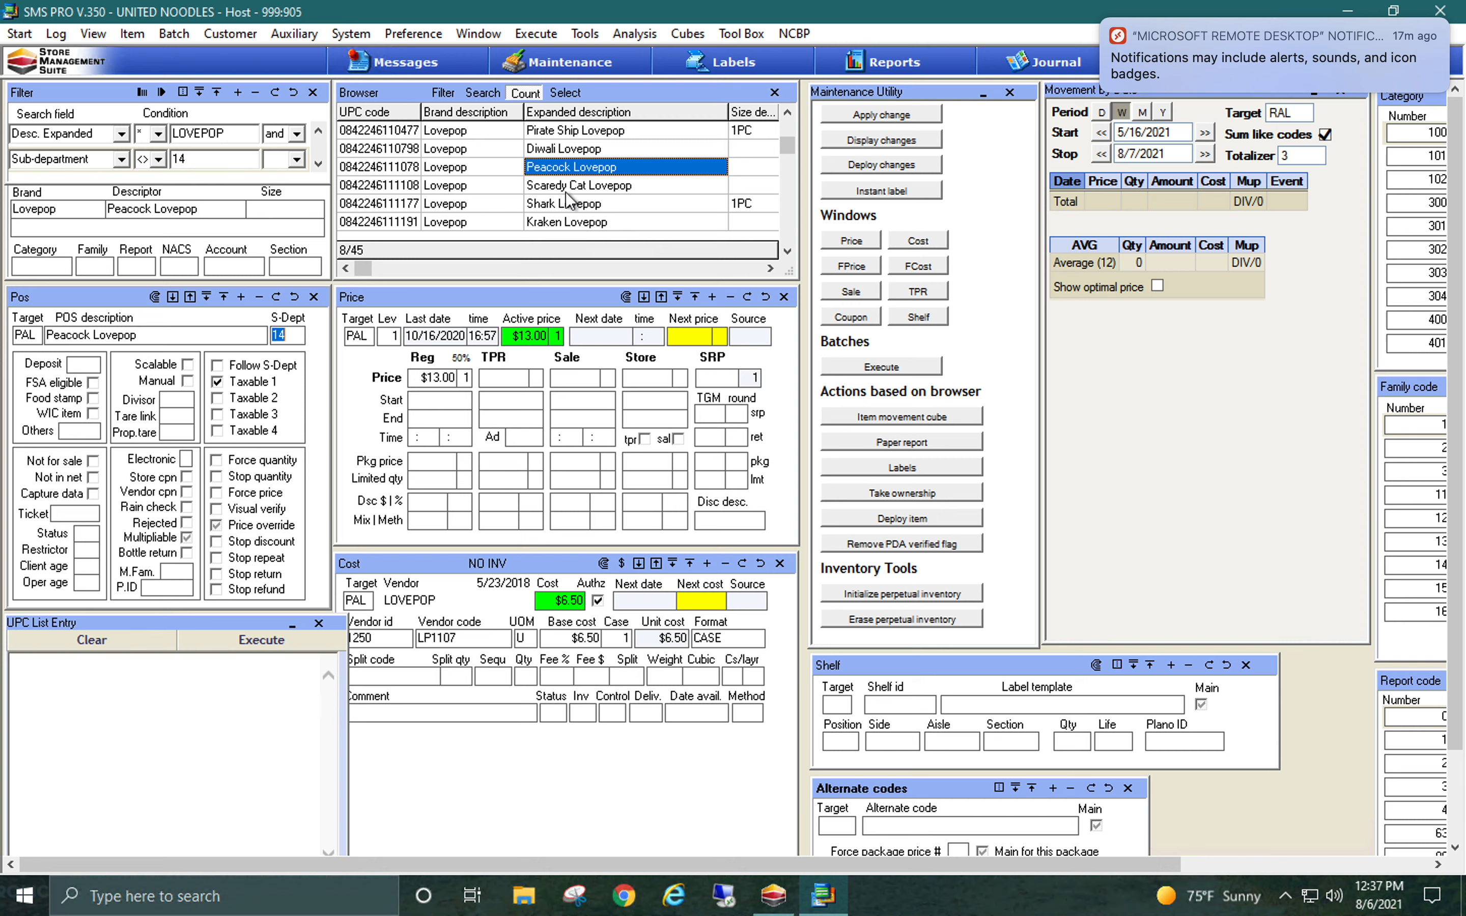
# Check Shark Lovepop's sub-department and rerun the filter for Lovepop items outside sub-department 14
pyautogui.click(574, 205)
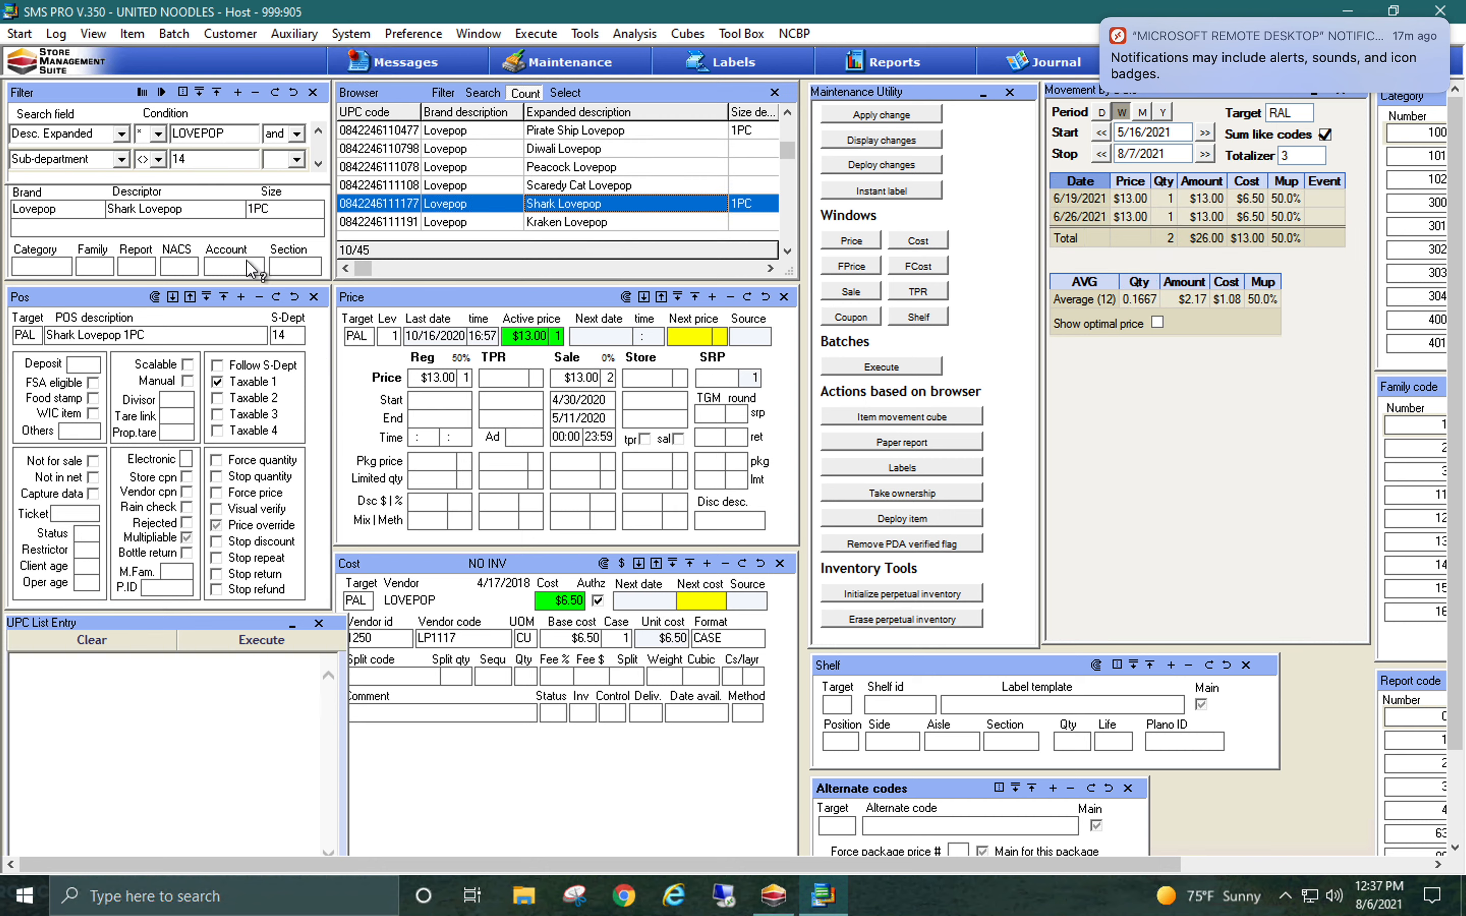
pyautogui.click(162, 95)
pyautogui.click(162, 93)
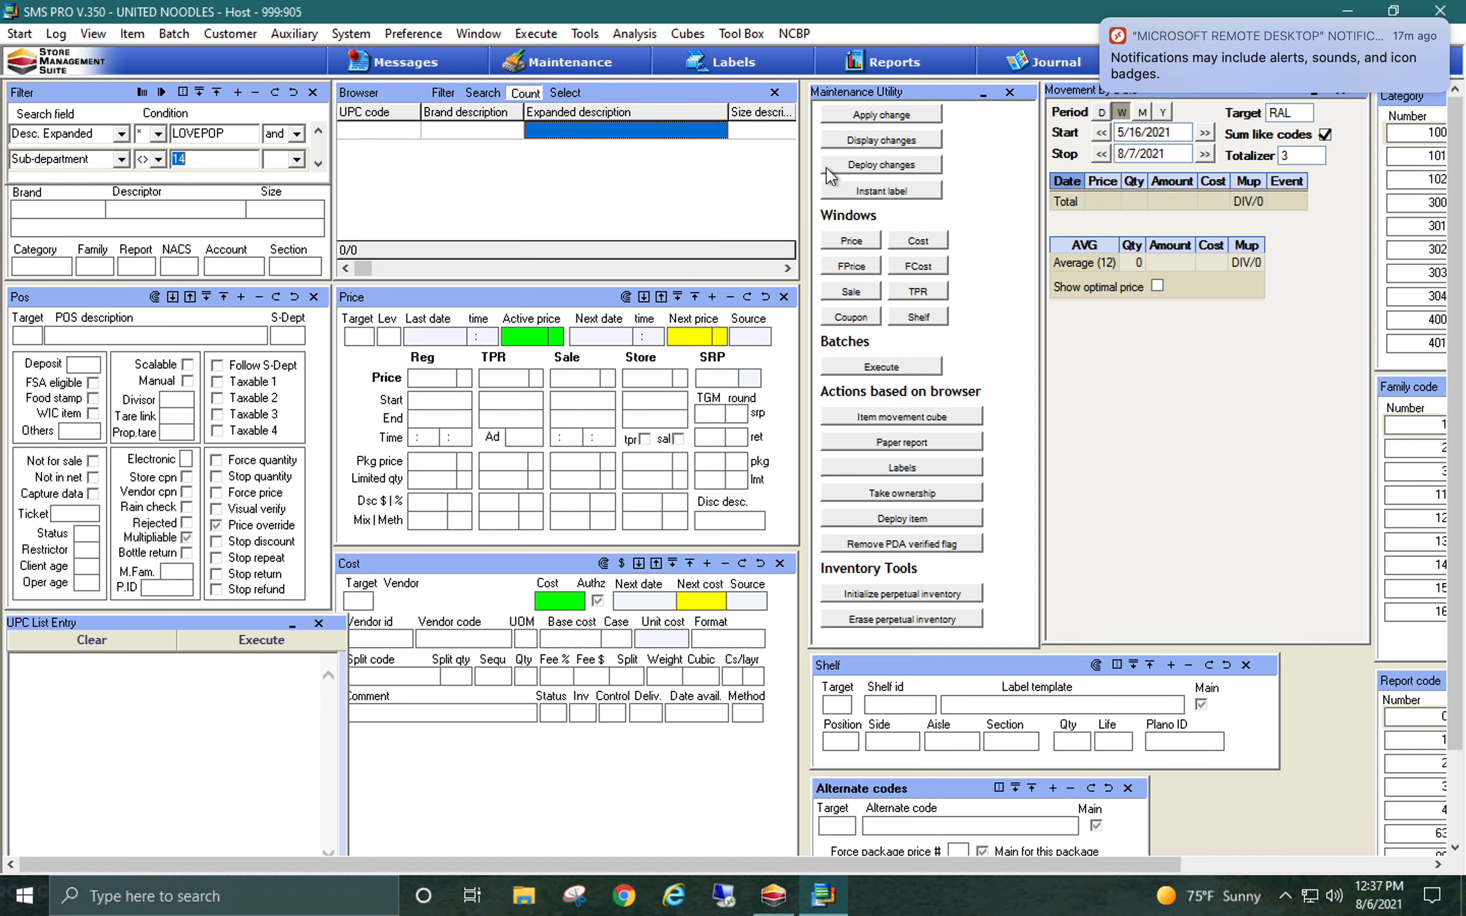
# Start deploying the sub-department changes made to the items filtered by LOVEPOP description
pyautogui.click(901, 165)
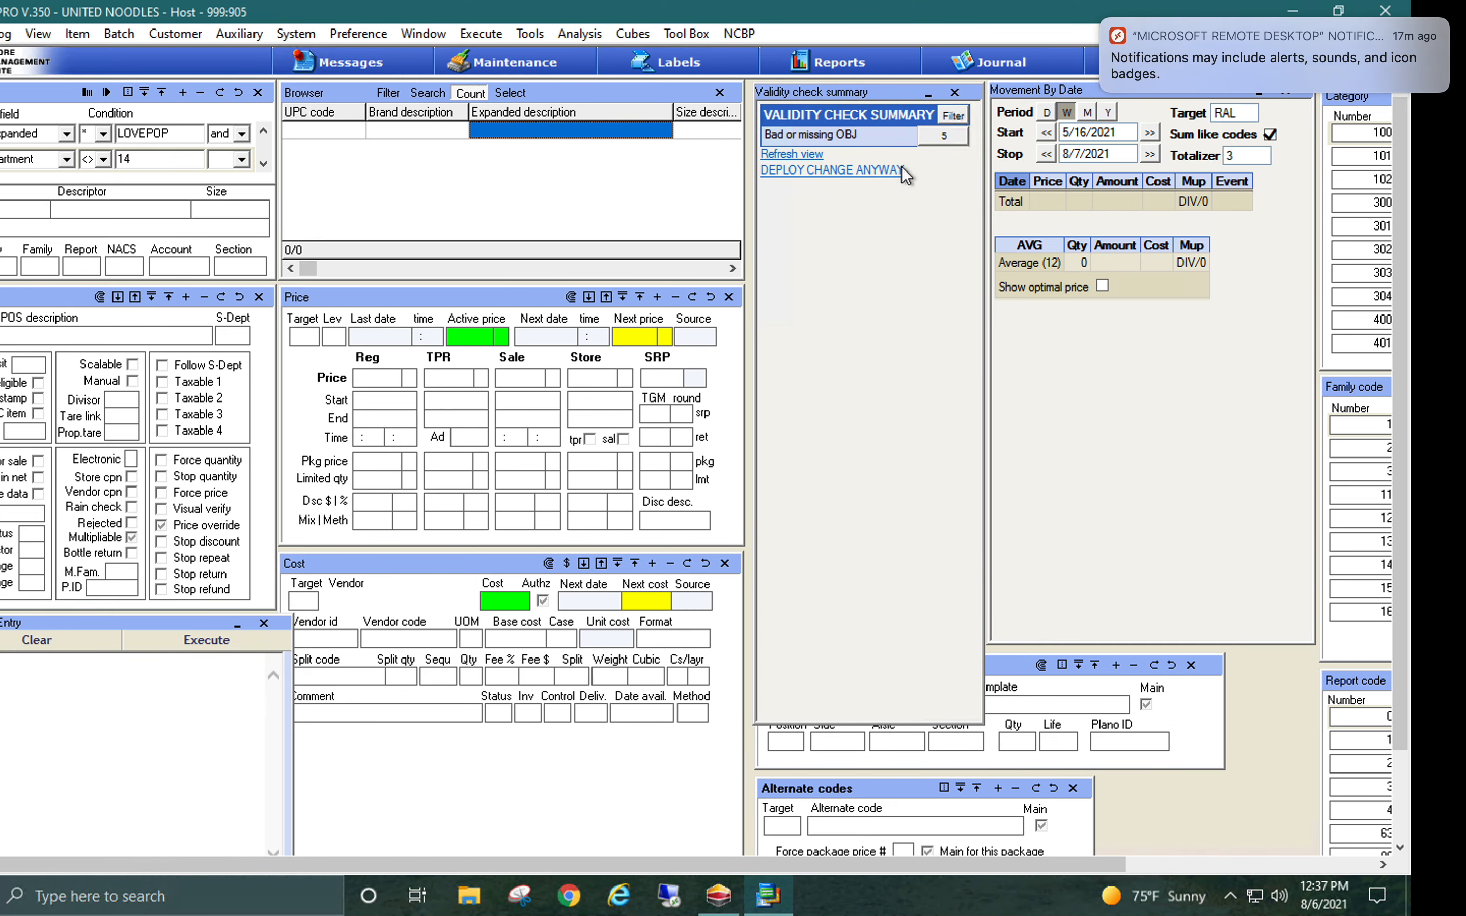
pyautogui.hotkey('ctrl', 'Left')
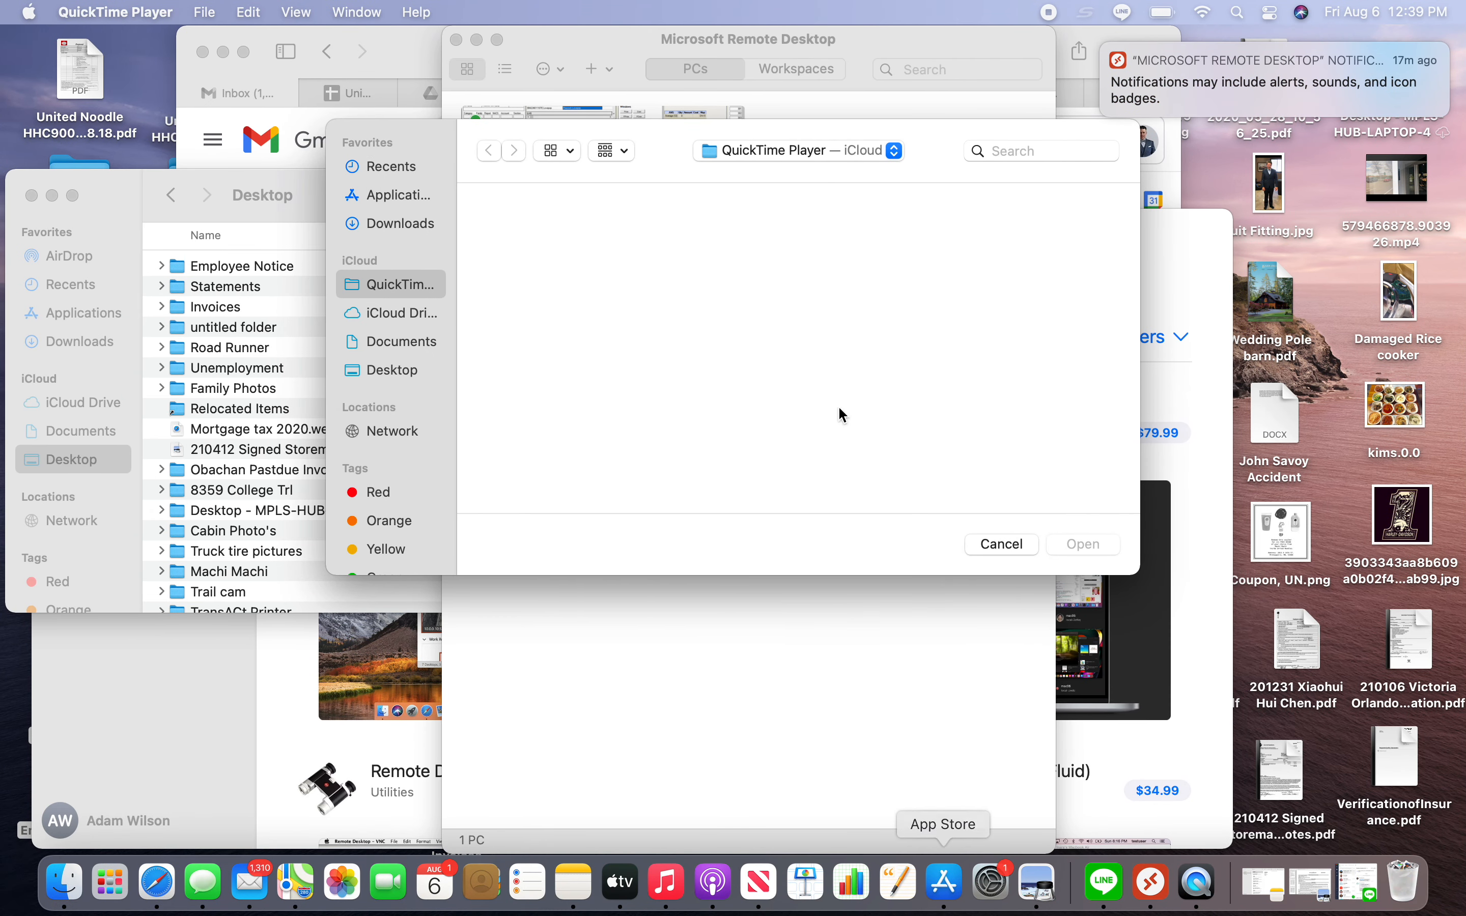